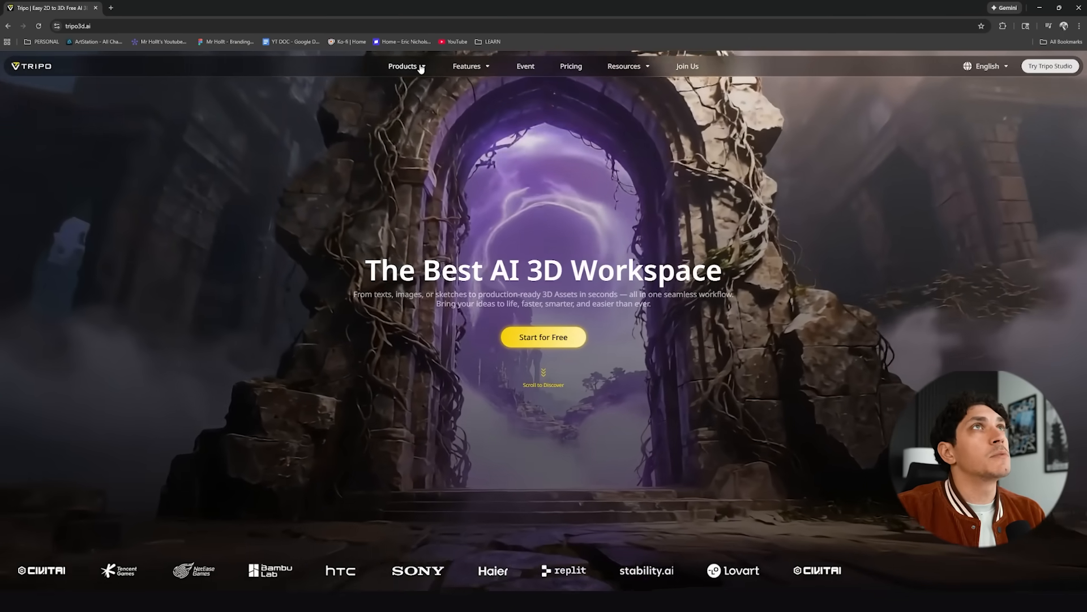
Open the Tripo Studio product from the Tripo website
{"action": "mouse_move", "coordinate": [423, 68]}
{"action": "left_click", "coordinate": [420, 101]}
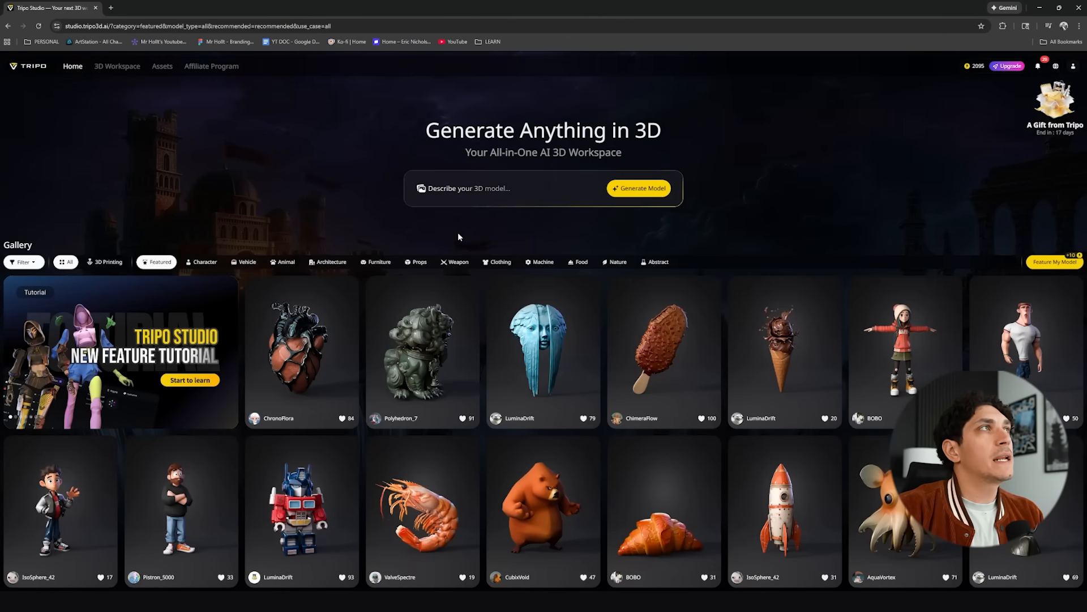
Browse the featured 3D models in the Tripo Studio gallery and return to its beginning
{"action": "scroll", "coordinate": [504, 363], "scroll_direction": "down", "scroll_amount": 3}
{"action": "scroll", "coordinate": [504, 362], "scroll_direction": "down", "scroll_amount": 5}
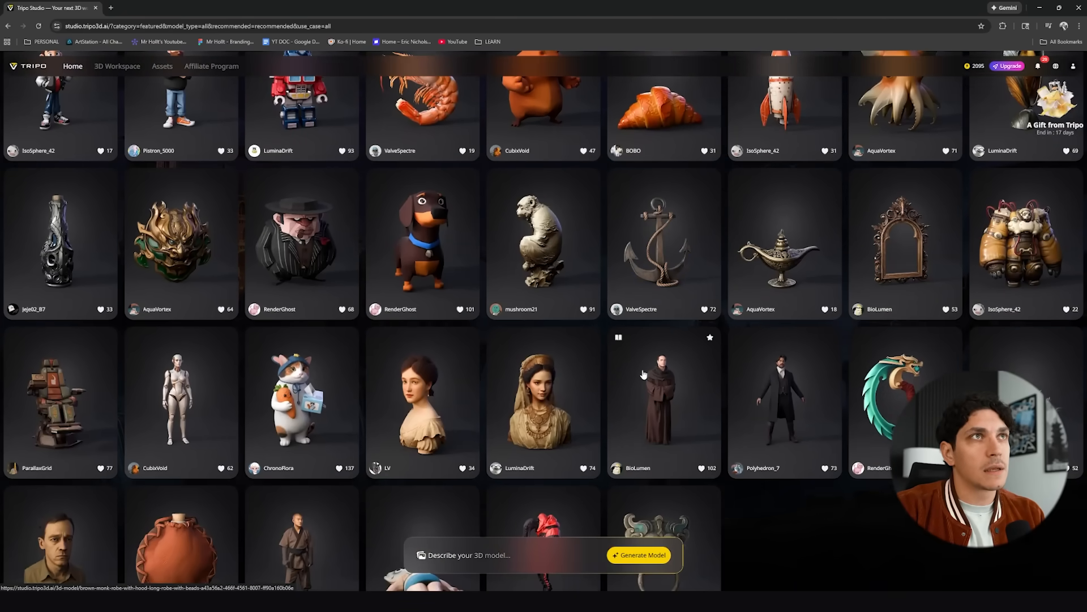
{"action": "scroll", "coordinate": [547, 399], "scroll_direction": "down", "scroll_amount": 3}
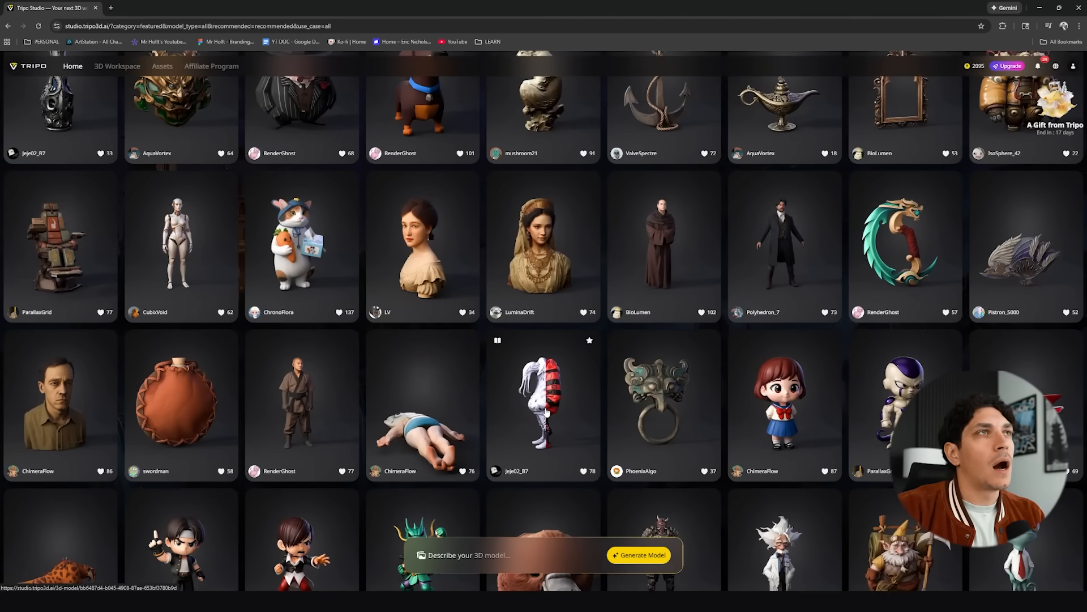
{"action": "scroll", "coordinate": [543, 391], "scroll_direction": "down", "scroll_amount": 6}
{"action": "scroll", "coordinate": [535, 365], "scroll_direction": "down", "scroll_amount": 1}
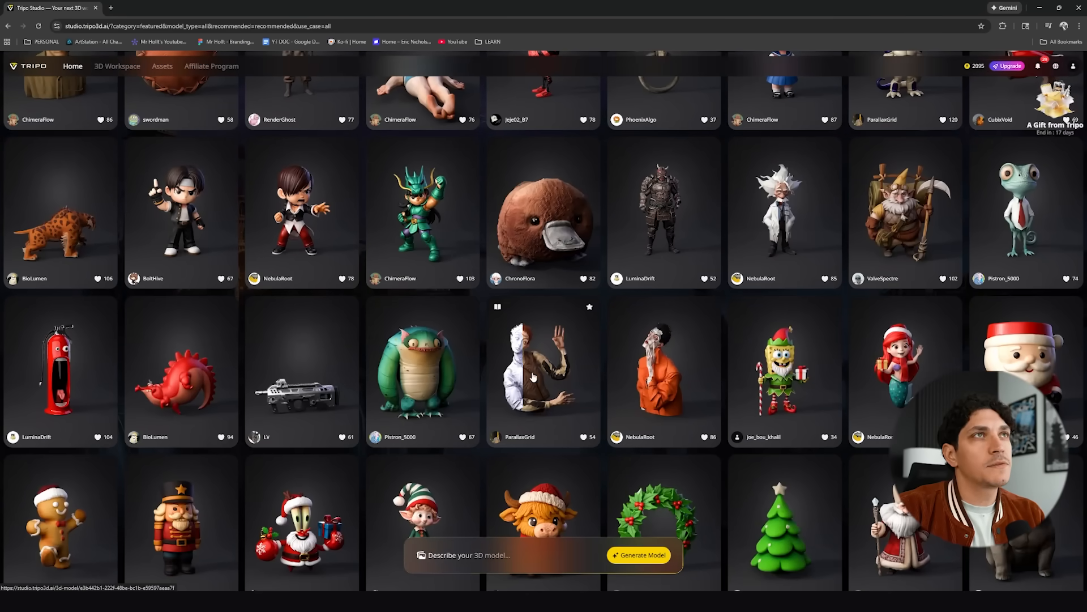
{"action": "scroll", "coordinate": [536, 369], "scroll_direction": "down", "scroll_amount": 3}
{"action": "scroll", "coordinate": [538, 376], "scroll_direction": "down", "scroll_amount": 3}
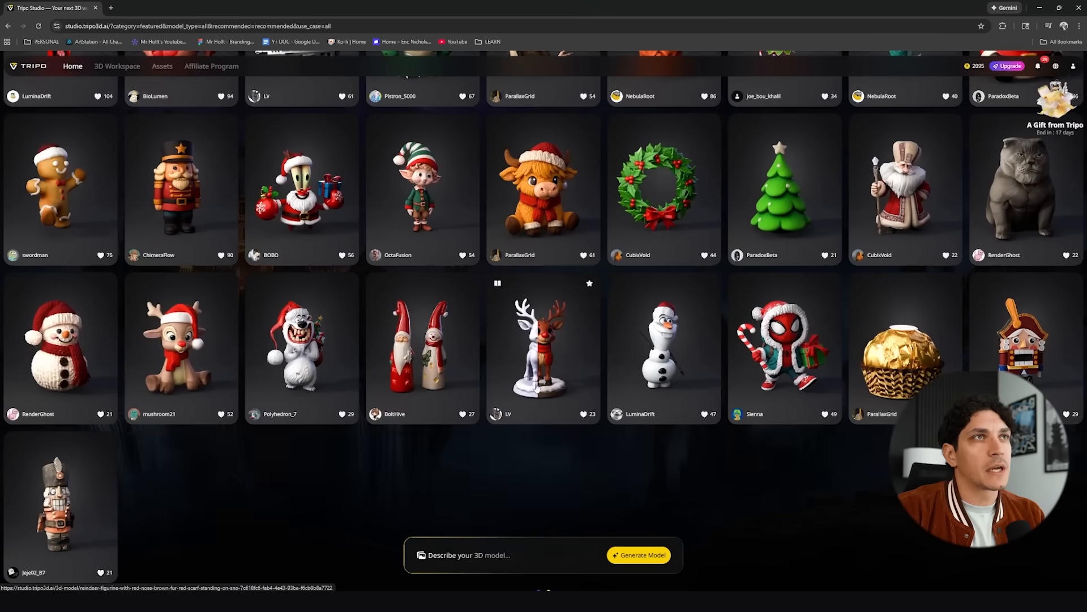
{"action": "scroll", "coordinate": [543, 416], "scroll_direction": "up", "scroll_amount": 18}
{"action": "scroll", "coordinate": [544, 417], "scroll_direction": "up", "scroll_amount": 3}
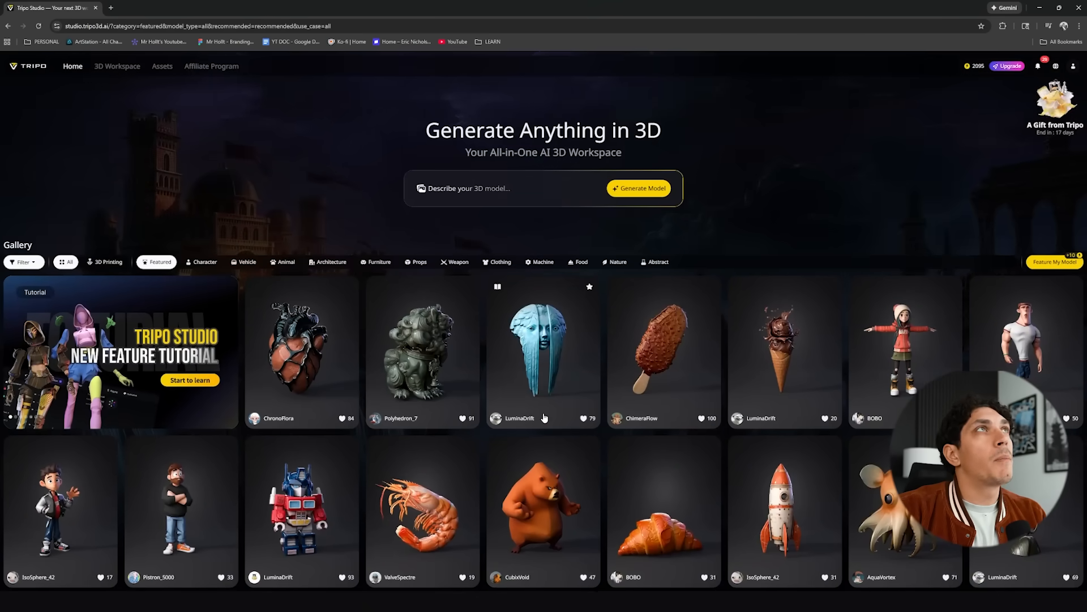
Open the 3D Workspace for generating models
{"action": "left_click", "coordinate": [448, 201]}
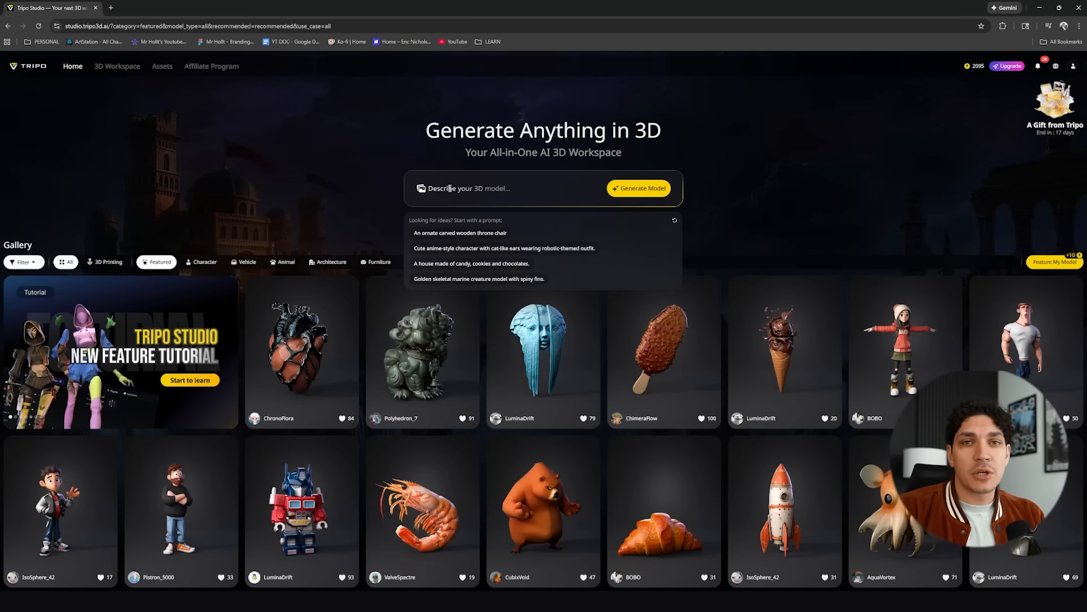
{"action": "left_click", "coordinate": [111, 67]}
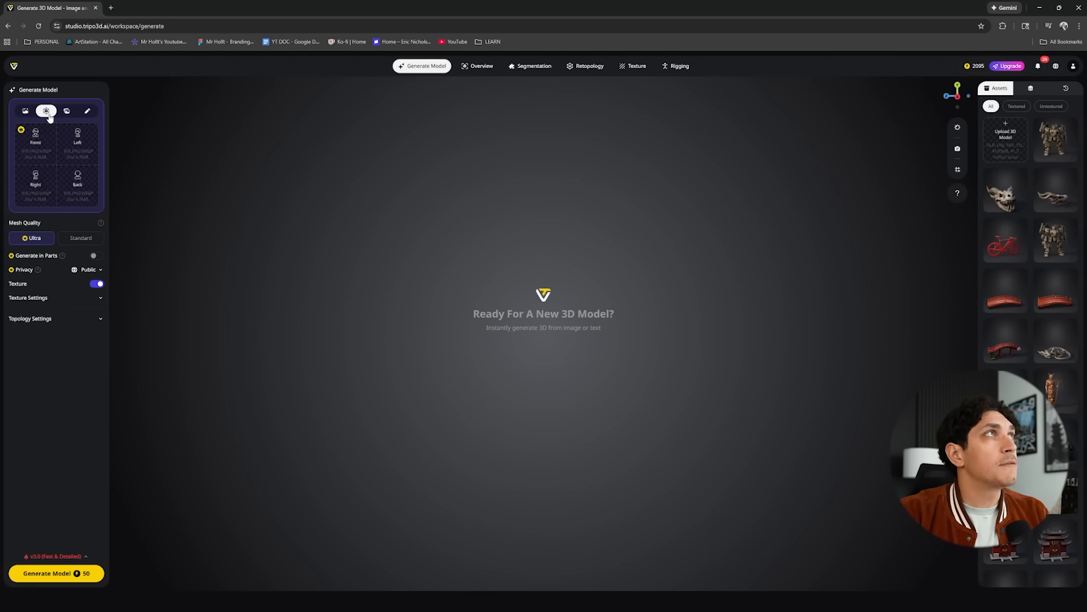
Review the multi-view, batch image and text prompt input modes, ending on the single Image to Model mode
{"action": "left_click", "coordinate": [48, 113]}
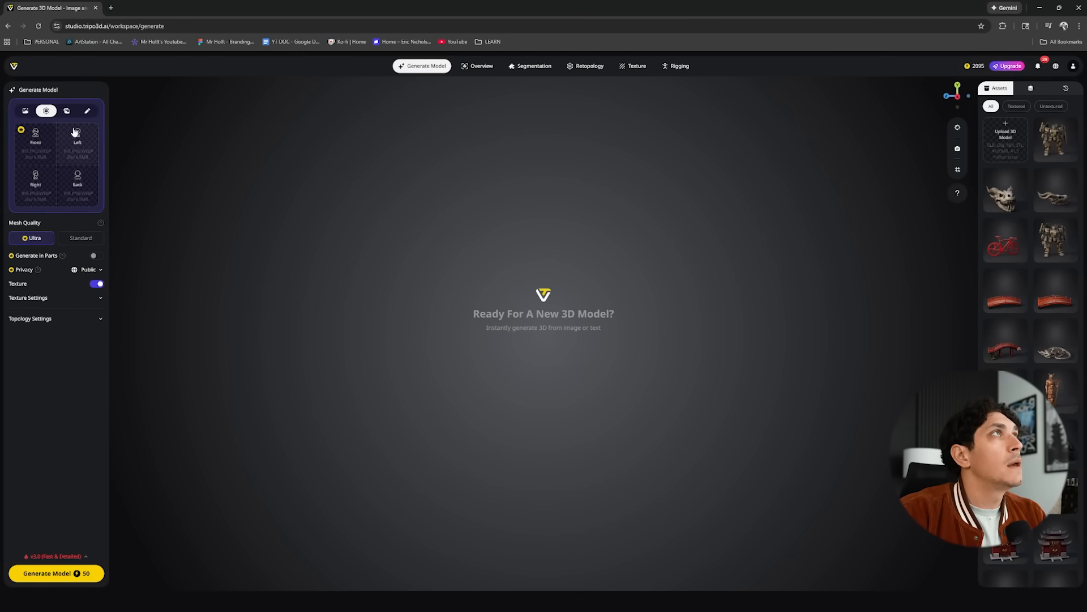
{"action": "left_click", "coordinate": [66, 111]}
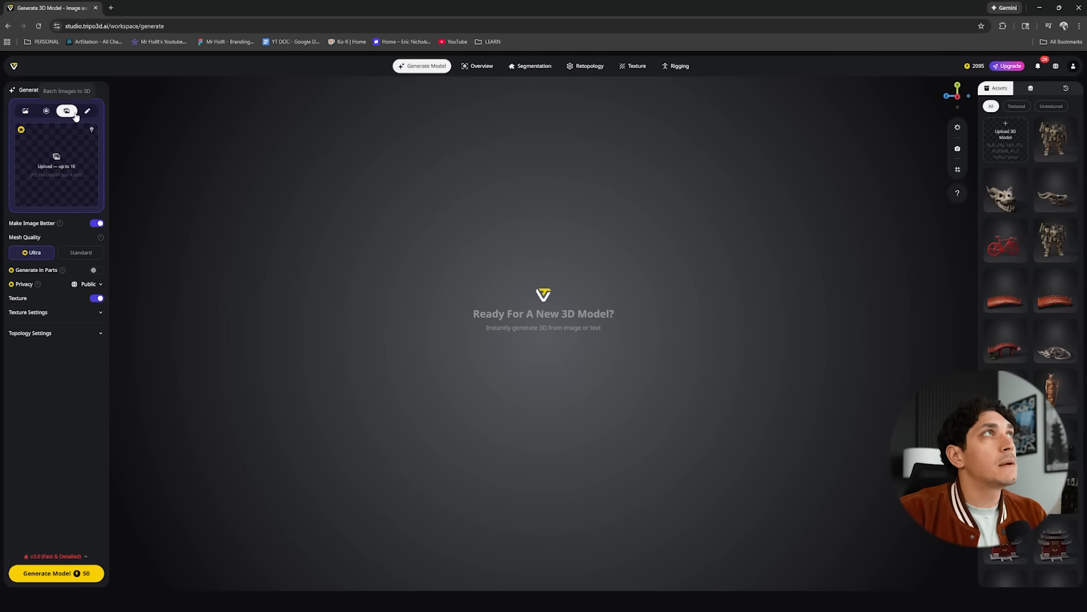
{"action": "left_click", "coordinate": [86, 111]}
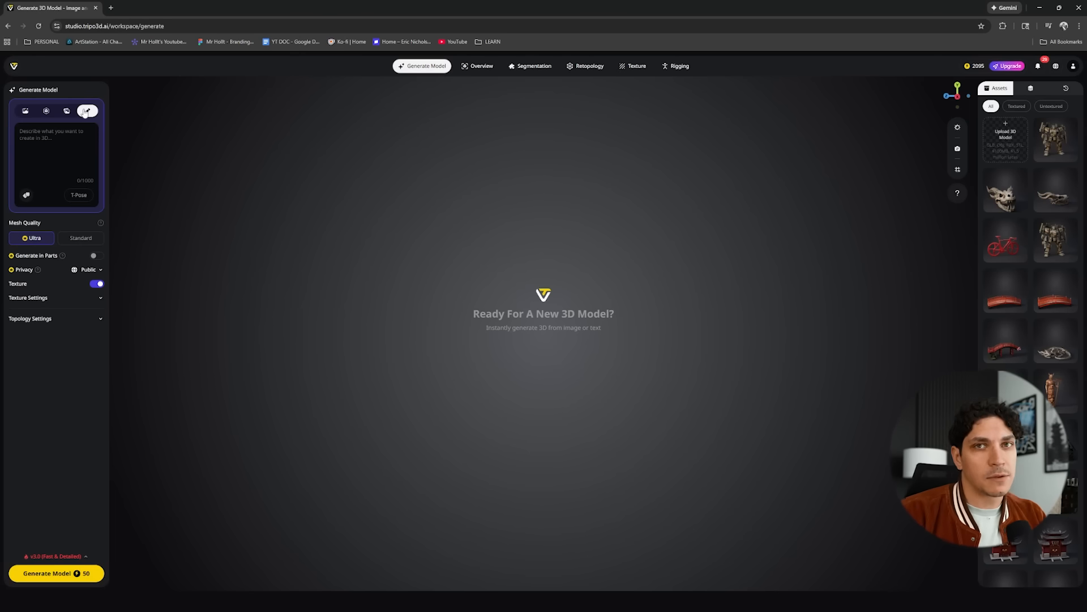
{"action": "left_click", "coordinate": [69, 130]}
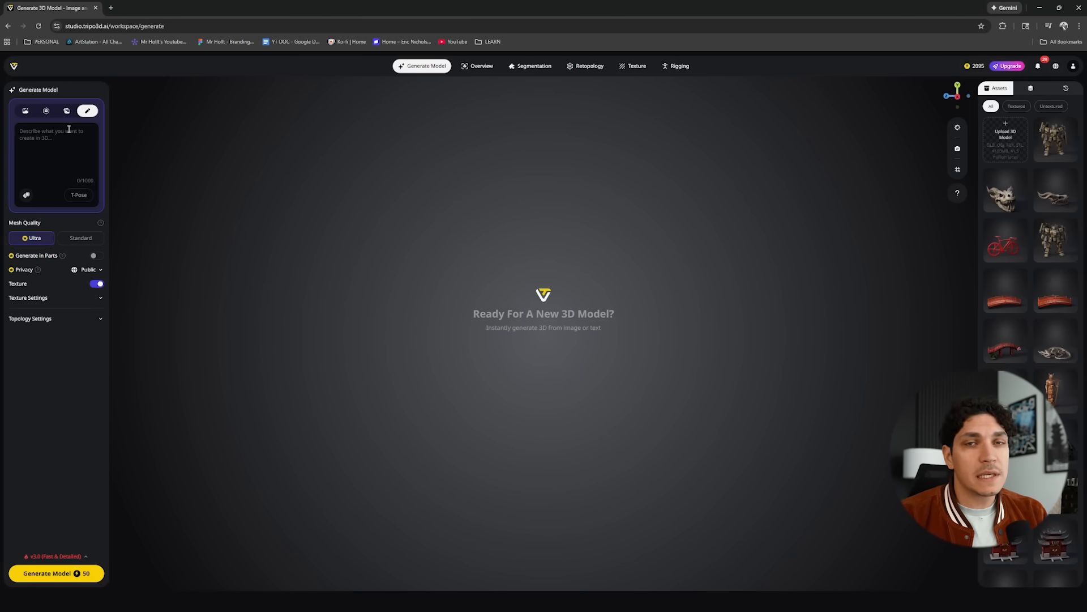
{"action": "left_click", "coordinate": [25, 112]}
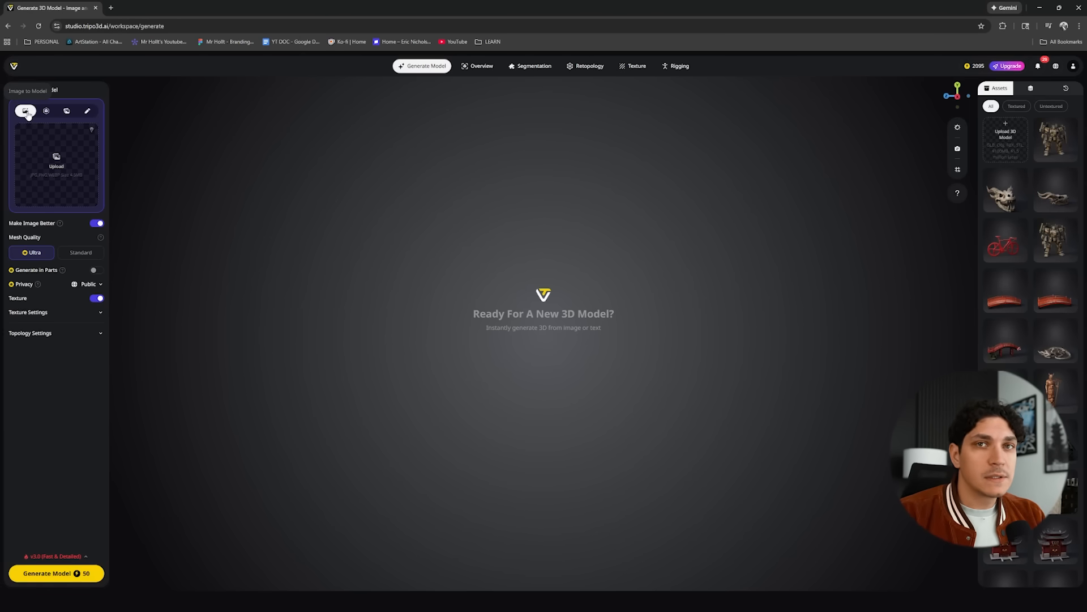
{"action": "left_click", "coordinate": [45, 112]}
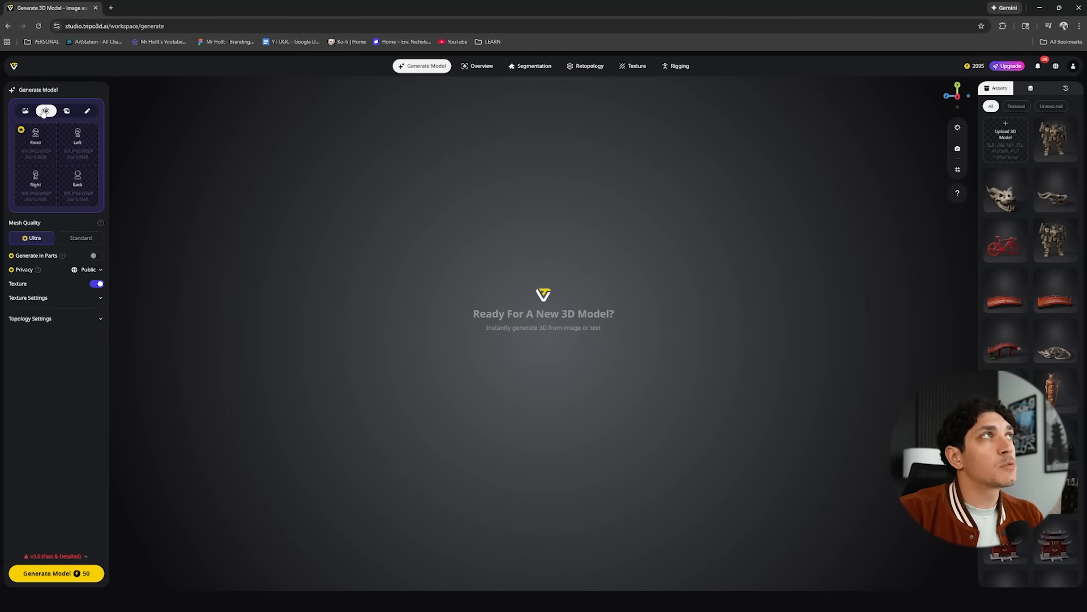
{"action": "left_click", "coordinate": [24, 111]}
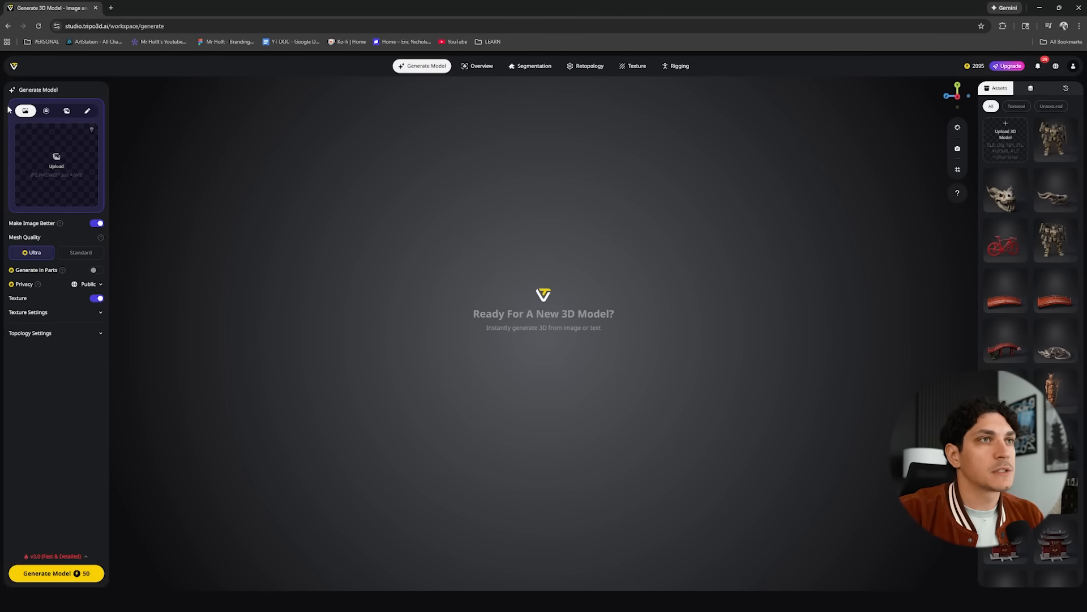
Upload the horned skull picture from the Images folder inside Tripo_AI_Images as the reference image
{"action": "key", "text": "super+e"}
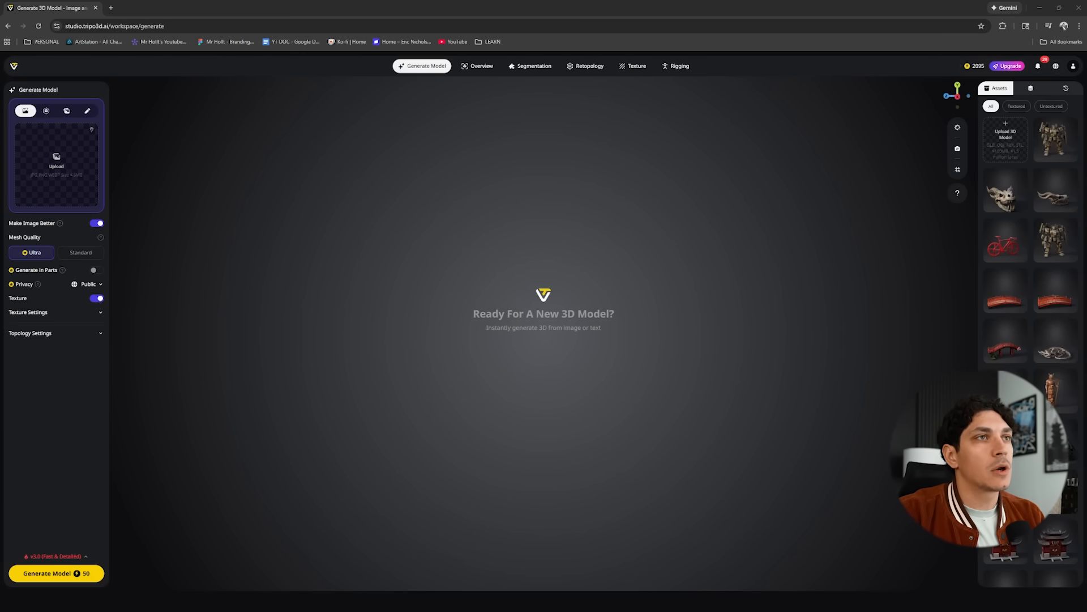
{"action": "left_click", "coordinate": [309, 397]}
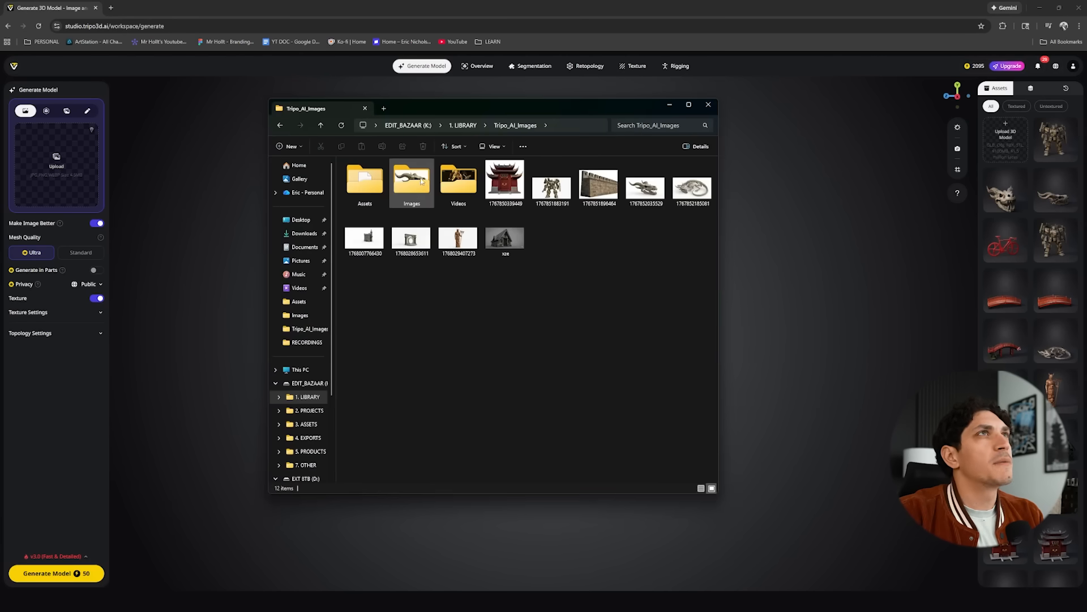
{"action": "double_click", "coordinate": [416, 182]}
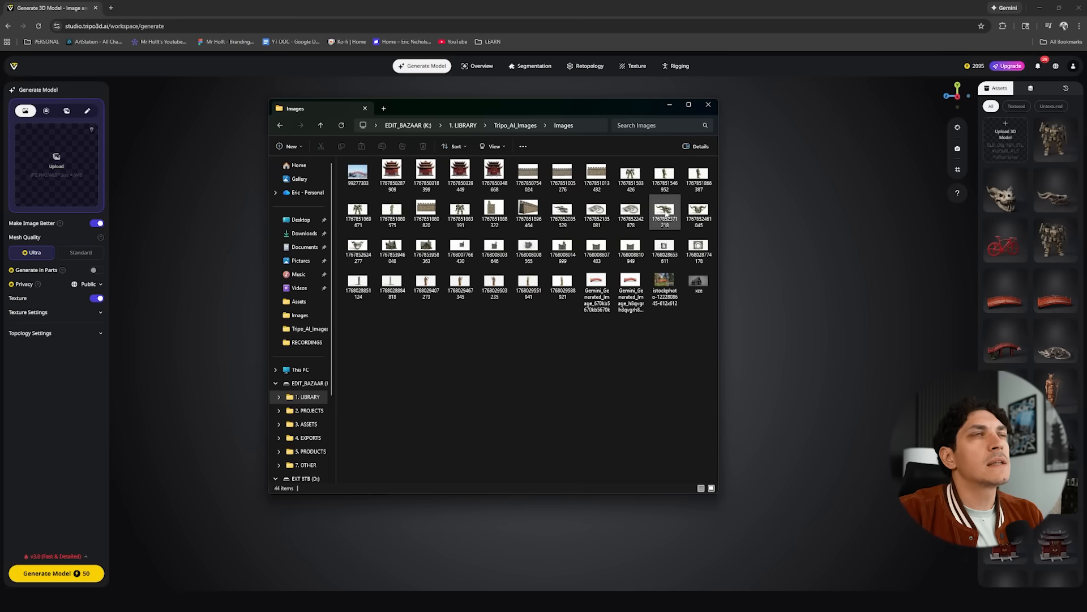
{"action": "left_click", "coordinate": [667, 213]}
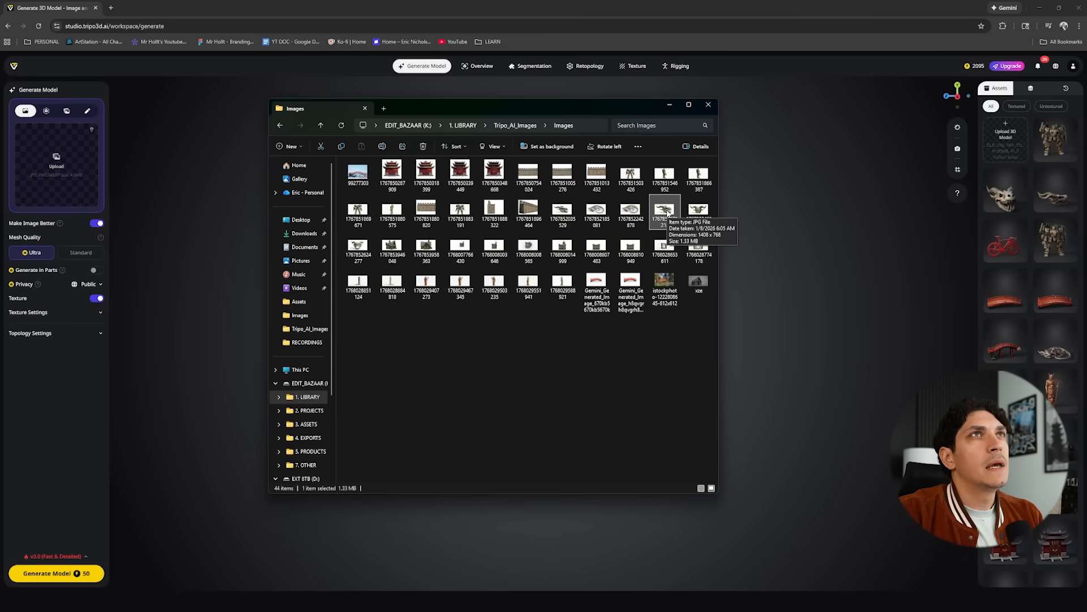
{"action": "left_click_drag", "start_coordinate": [667, 213], "coordinate": [69, 179]}
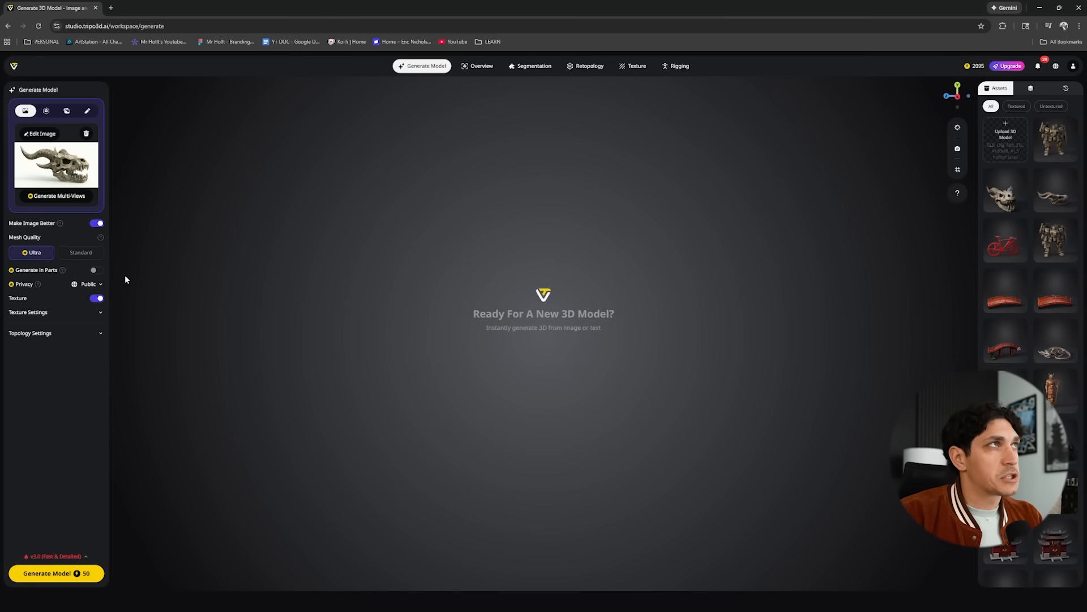
Expand the texture and topology settings, enable PBR, and generate the 3D model from the horned skull image
{"action": "left_click", "coordinate": [99, 314]}
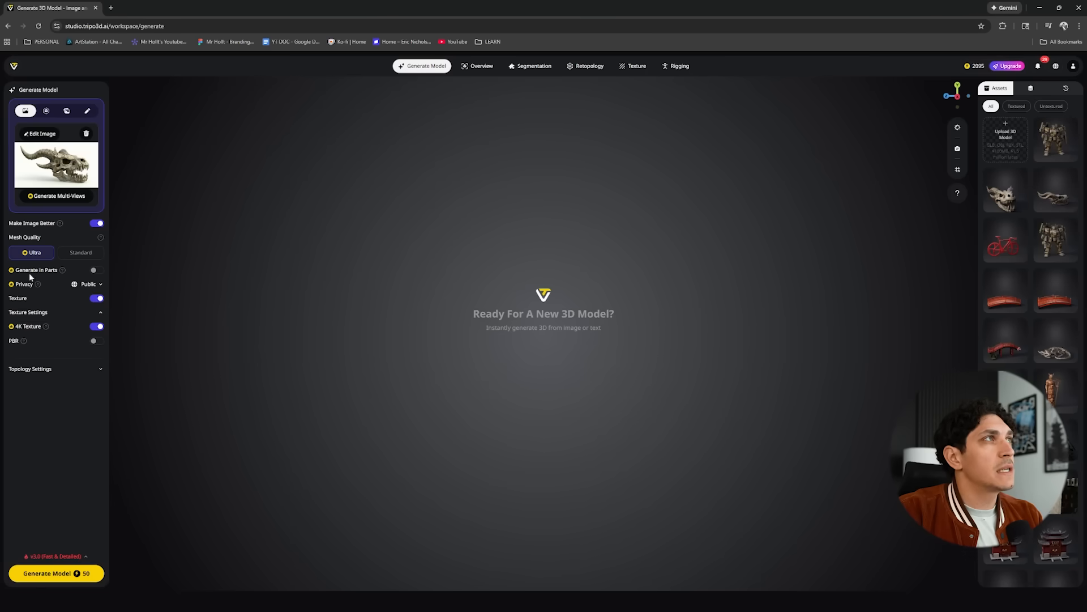
{"action": "left_click", "coordinate": [101, 371]}
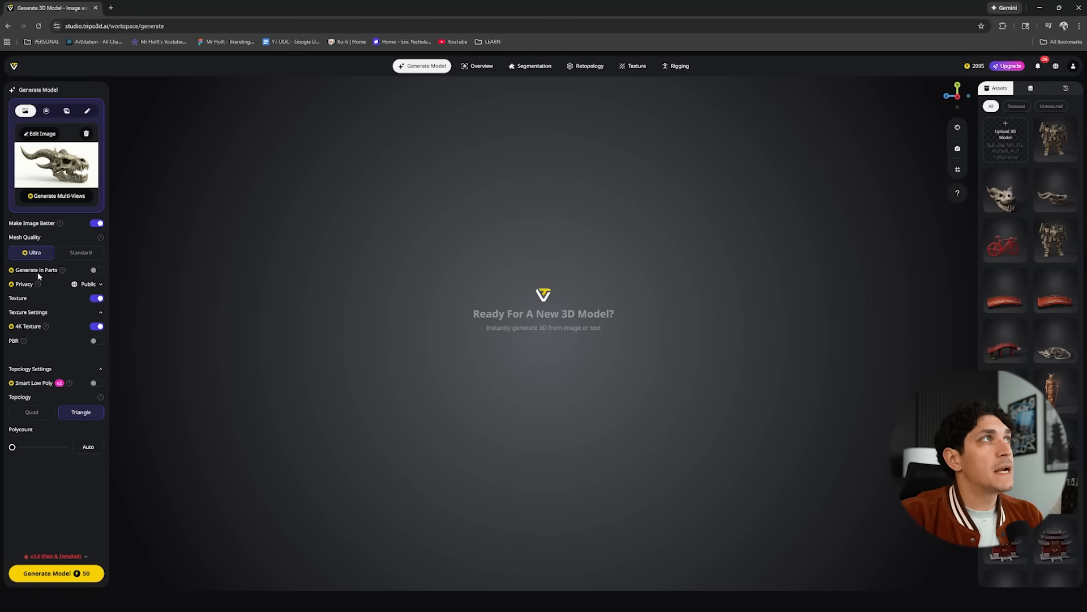
{"action": "mouse_move", "coordinate": [94, 273]}
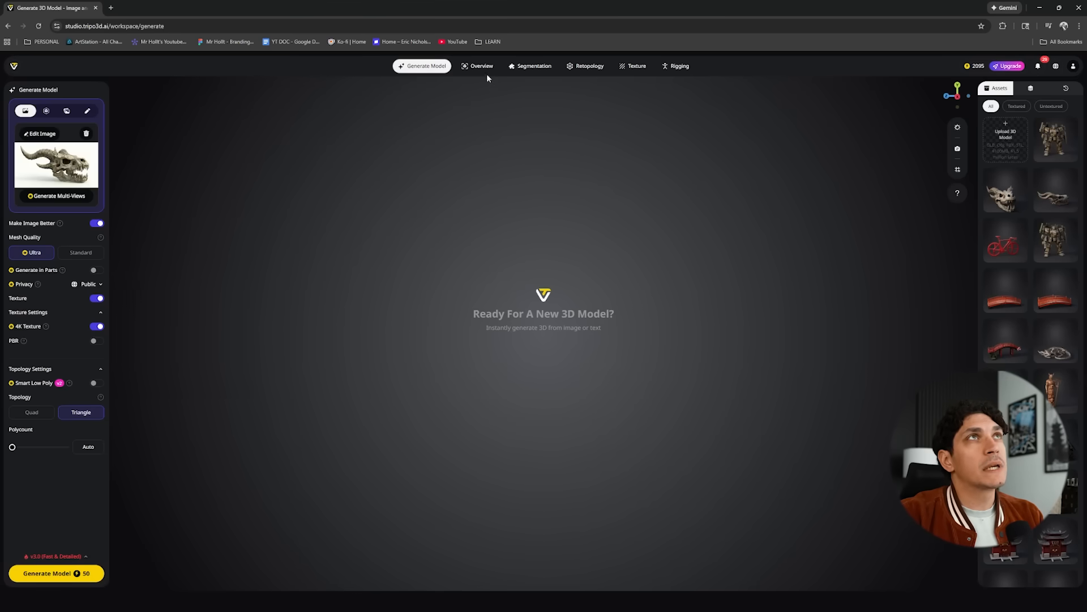
{"action": "mouse_move", "coordinate": [523, 71]}
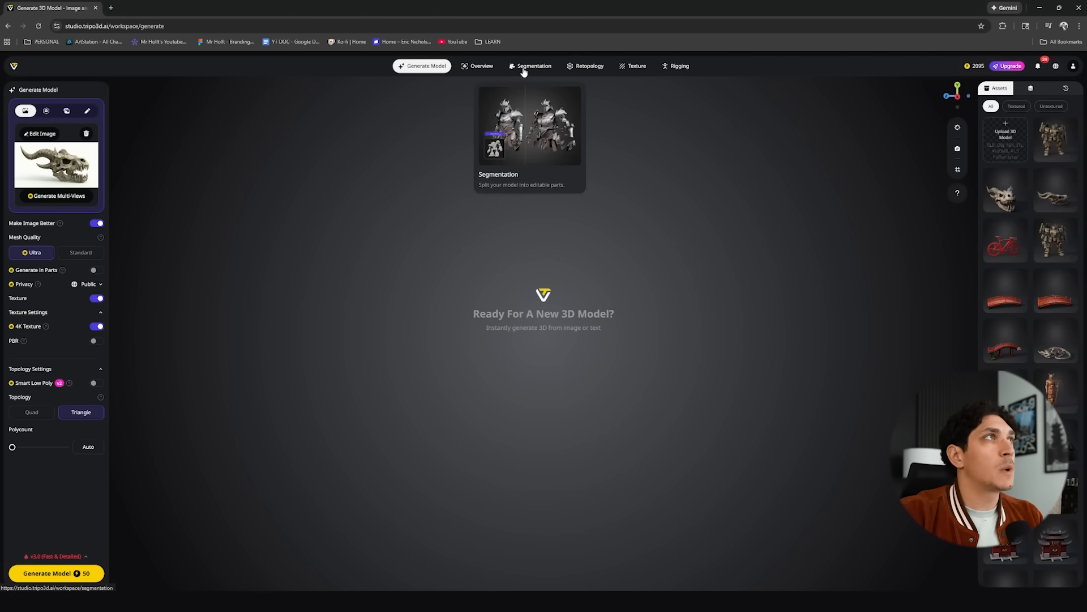
{"action": "mouse_move", "coordinate": [50, 273]}
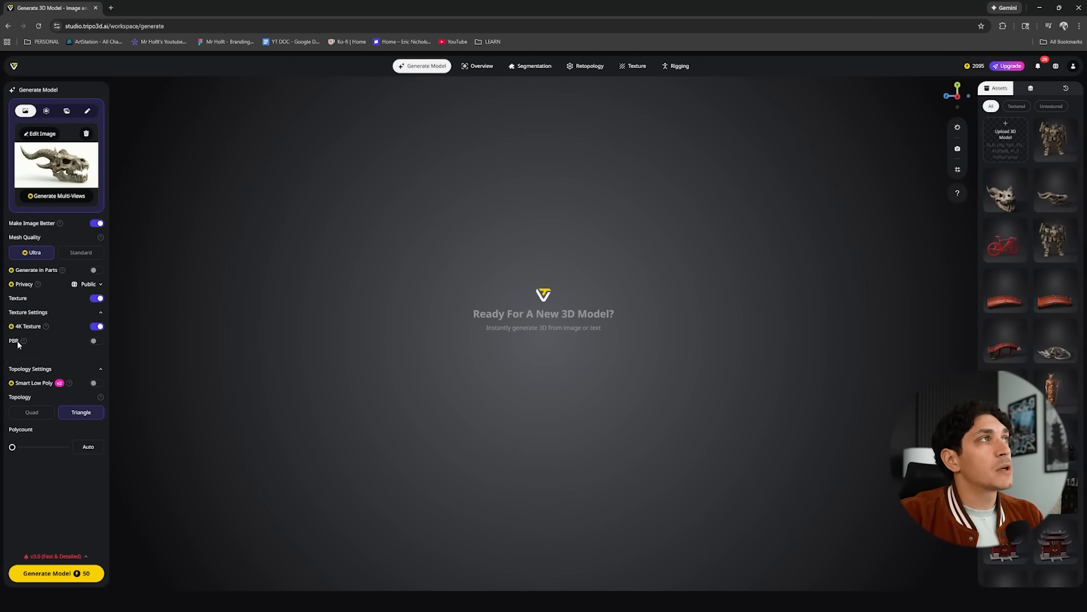
{"action": "mouse_move", "coordinate": [24, 342]}
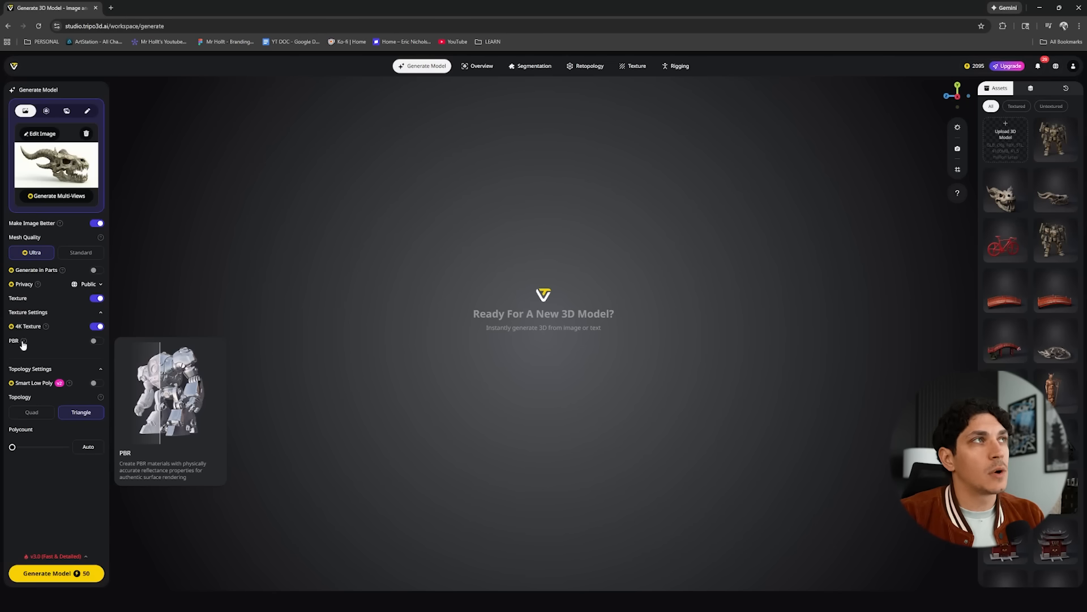
{"action": "left_click", "coordinate": [96, 341]}
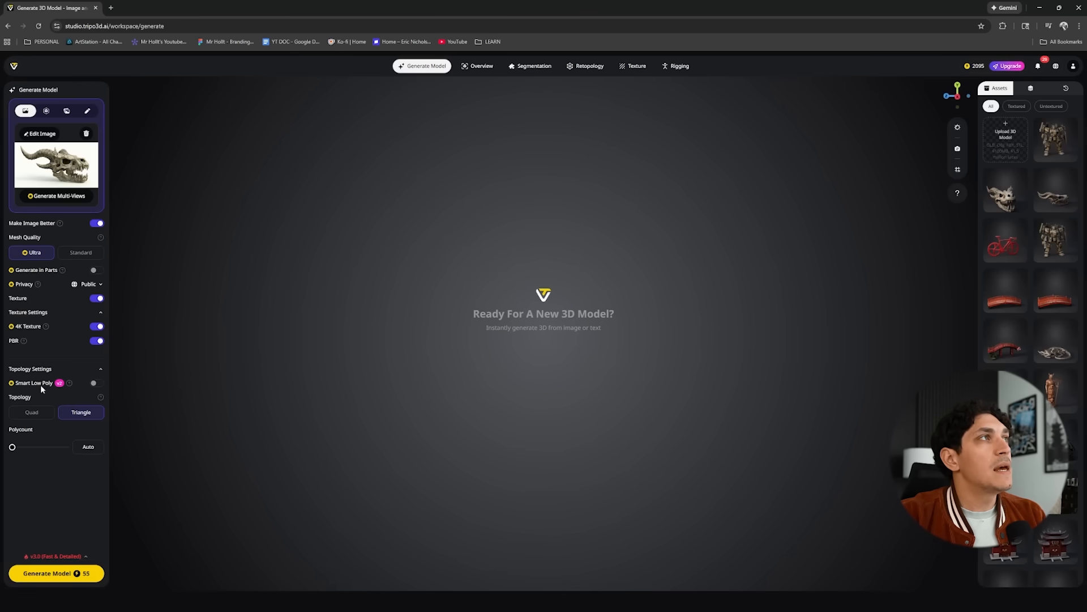
{"action": "mouse_move", "coordinate": [70, 384]}
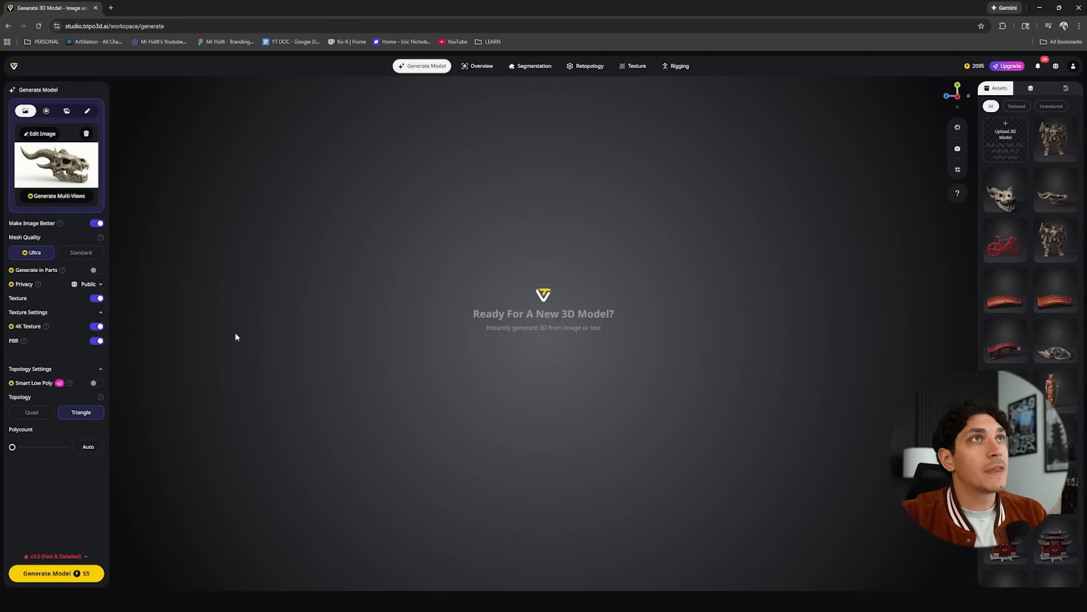
{"action": "left_click", "coordinate": [53, 573]}
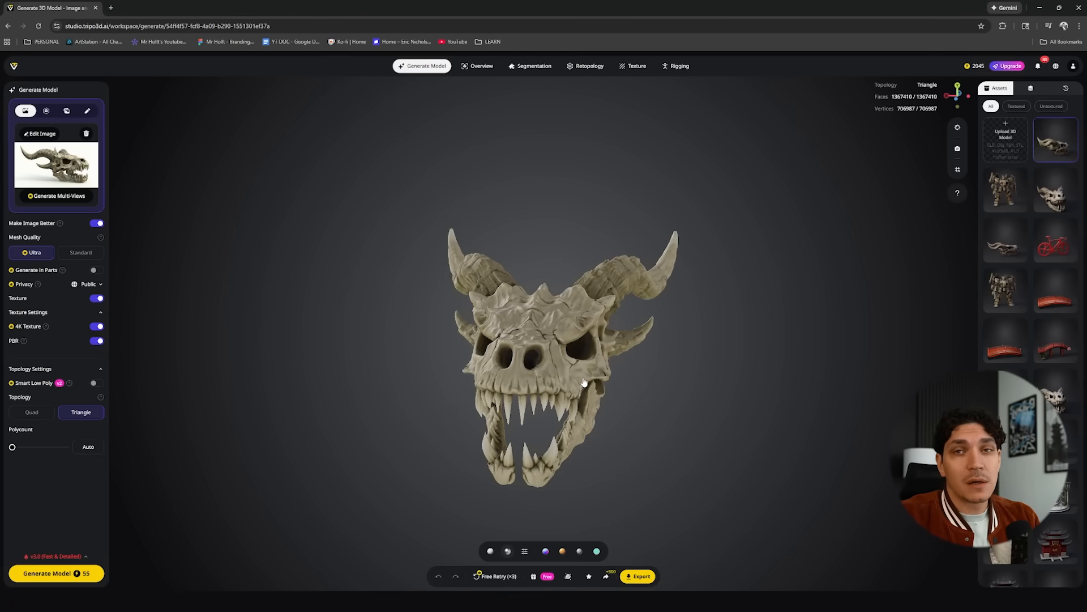
Inspect the generated skull model up close and from several angles
{"action": "mouse_move", "coordinate": [567, 397]}
{"action": "left_mouse_down"}
{"action": "mouse_move", "coordinate": [481, 381]}
{"action": "mouse_move", "coordinate": [515, 406]}
{"action": "mouse_move", "coordinate": [458, 413]}
{"action": "mouse_move", "coordinate": [509, 417]}
{"action": "mouse_move", "coordinate": [577, 392]}
{"action": "mouse_move", "coordinate": [541, 364]}
{"action": "mouse_move", "coordinate": [555, 434]}
{"action": "mouse_move", "coordinate": [556, 395]}
{"action": "left_mouse_up"}
{"action": "scroll", "coordinate": [501, 376], "scroll_direction": "up", "scroll_amount": 6}
{"action": "scroll", "coordinate": [576, 396], "scroll_direction": "down", "scroll_amount": 6}
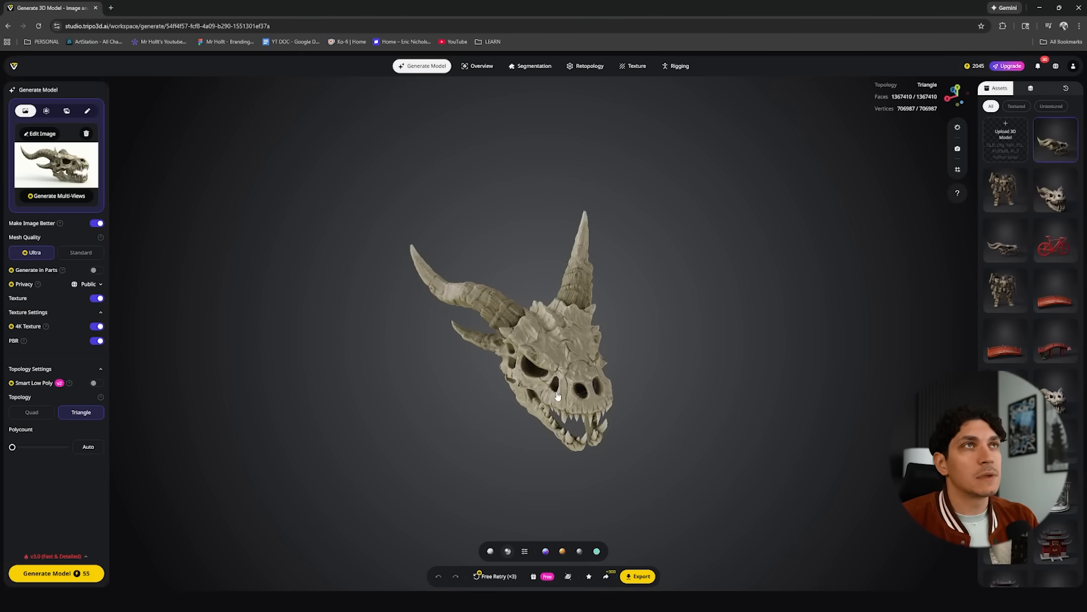
{"action": "left_click_drag", "start_coordinate": [558, 396], "coordinate": [556, 359]}
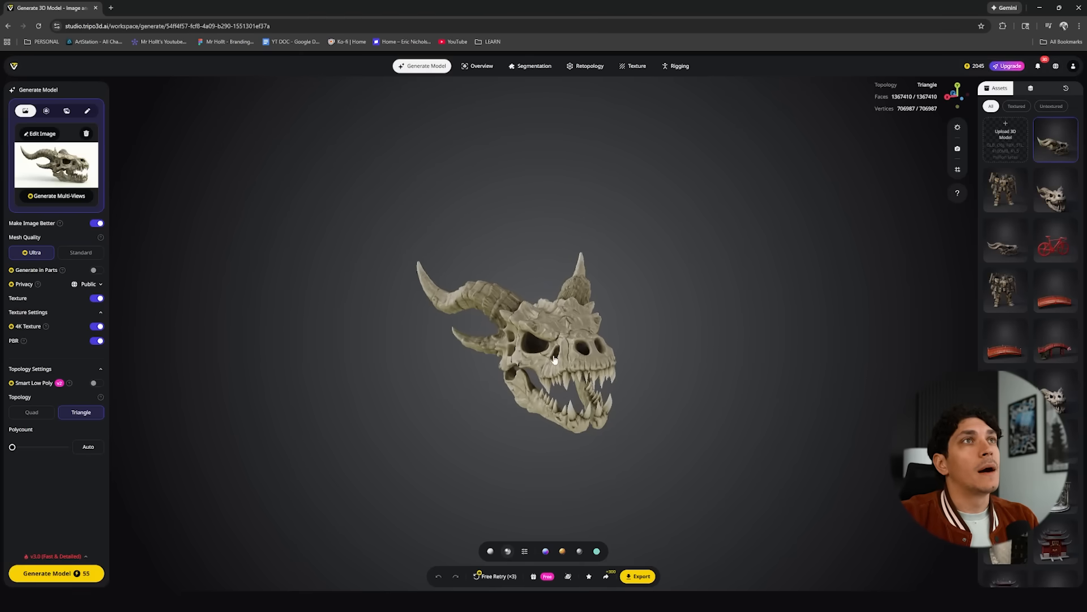
Examine the skull's Overview information and the Segmentation page, and return to the Generate Model page
{"action": "left_click", "coordinate": [470, 73]}
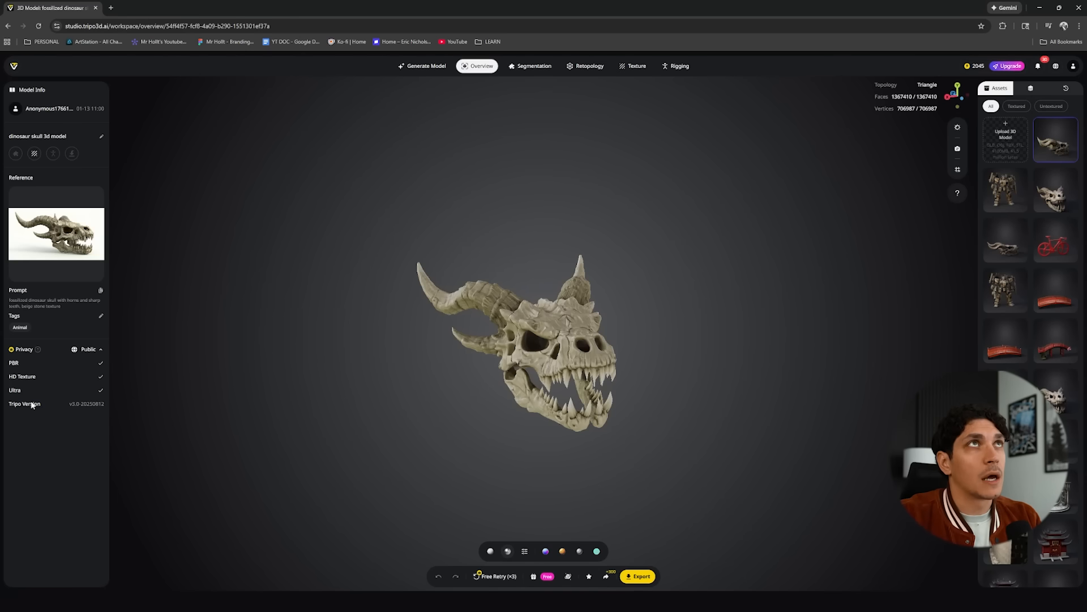
{"action": "left_click_drag", "start_coordinate": [363, 360], "coordinate": [546, 296]}
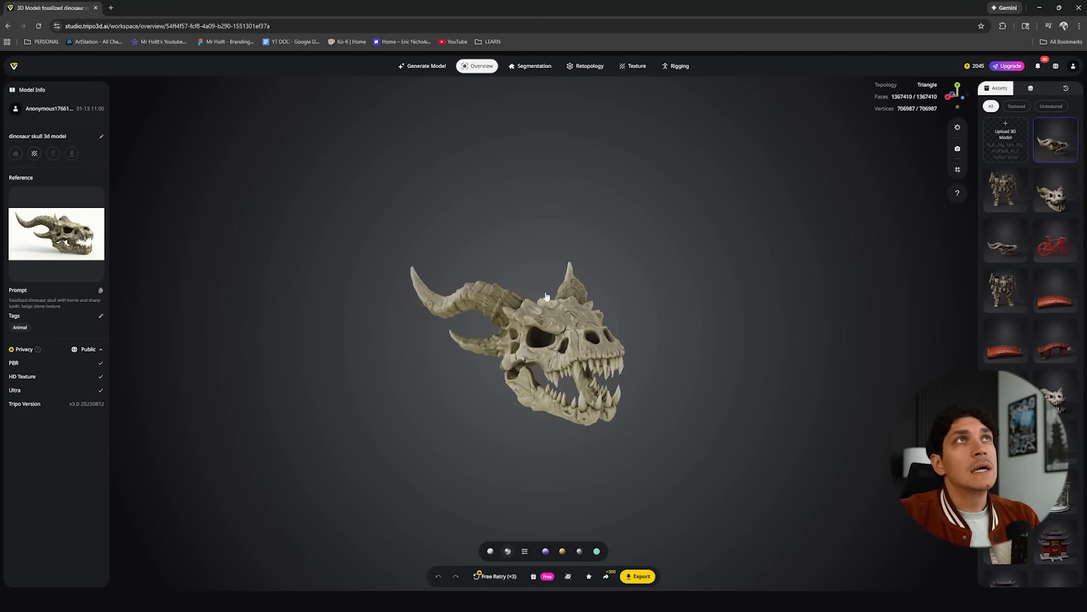
{"action": "left_click", "coordinate": [519, 69]}
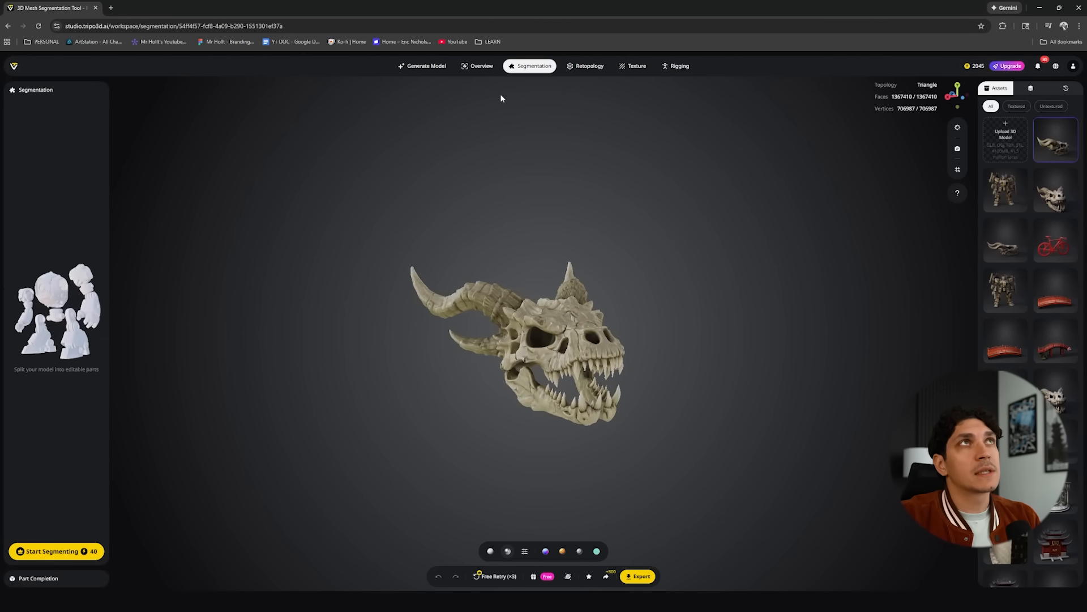
{"action": "left_click", "coordinate": [479, 68]}
{"action": "left_click", "coordinate": [424, 65]}
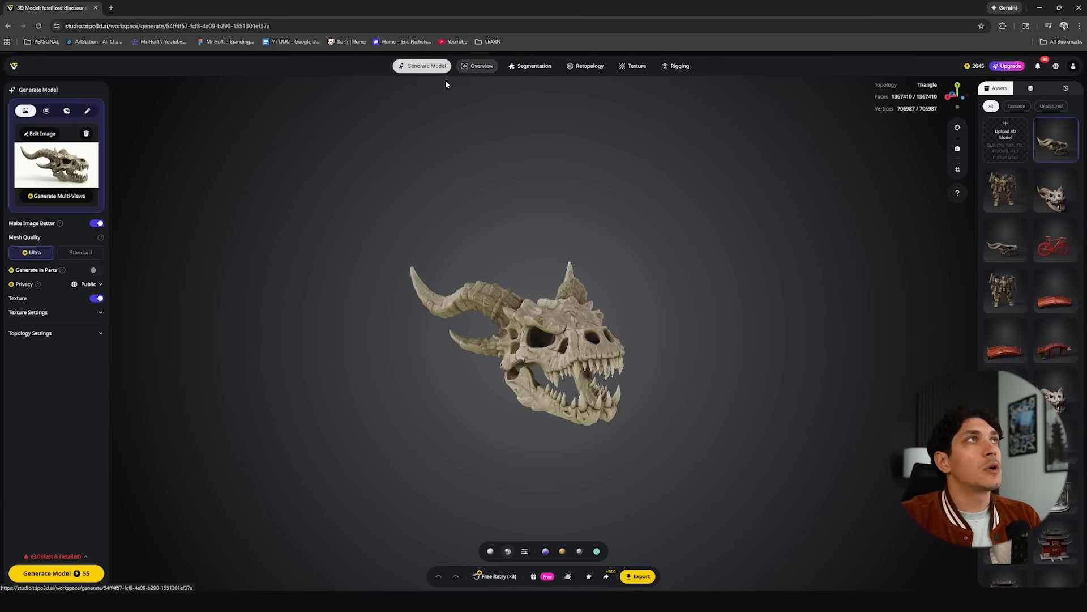
{"action": "left_click", "coordinate": [87, 135]}
{"action": "key", "text": "alt+Tab"}
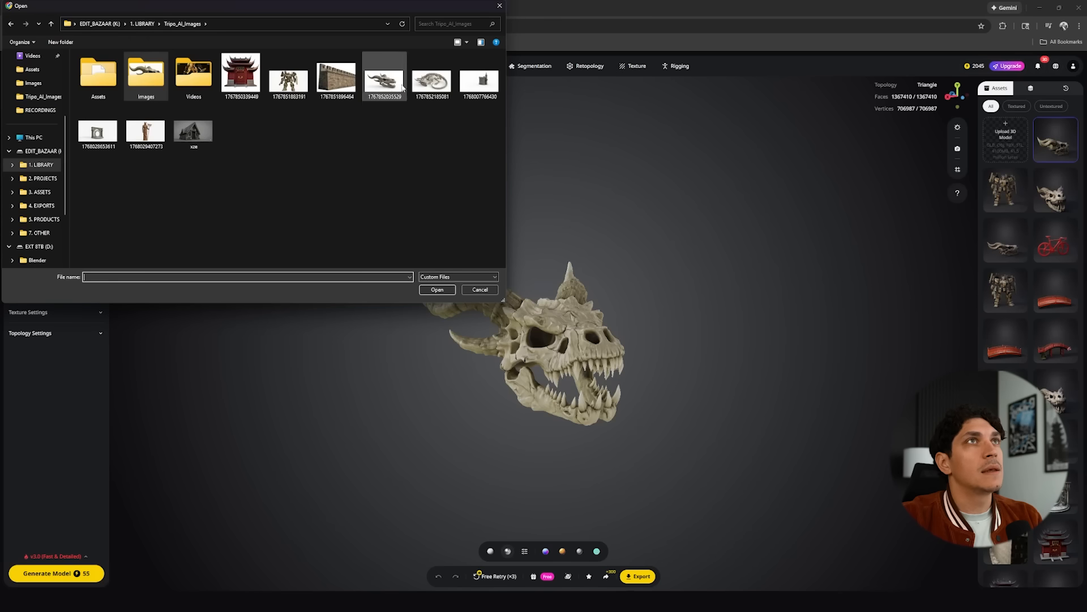
{"action": "left_click", "coordinate": [433, 81]}
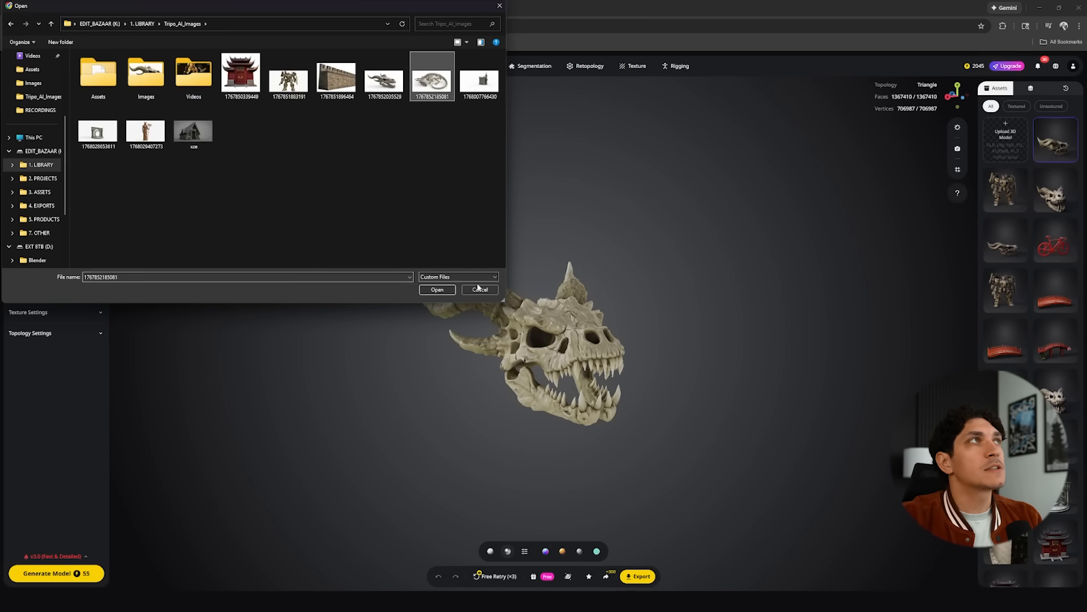
{"action": "left_click", "coordinate": [439, 289]}
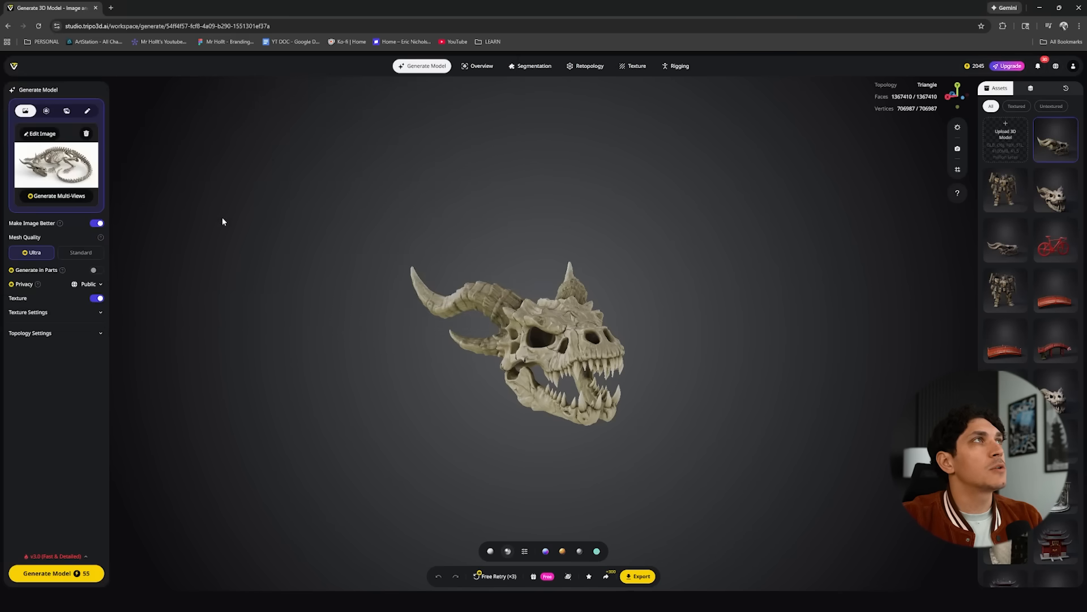
{"action": "left_click", "coordinate": [51, 574]}
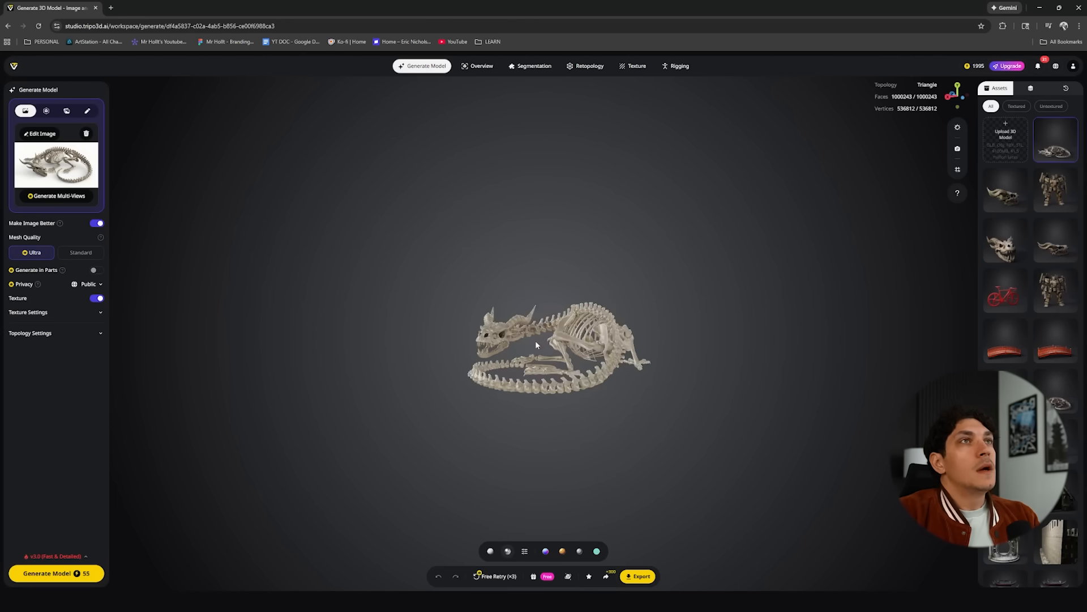
Split the dragon skeleton model into parts with Segmentation and inspect the coloured parts
{"action": "left_click_drag", "start_coordinate": [535, 341], "coordinate": [556, 365]}
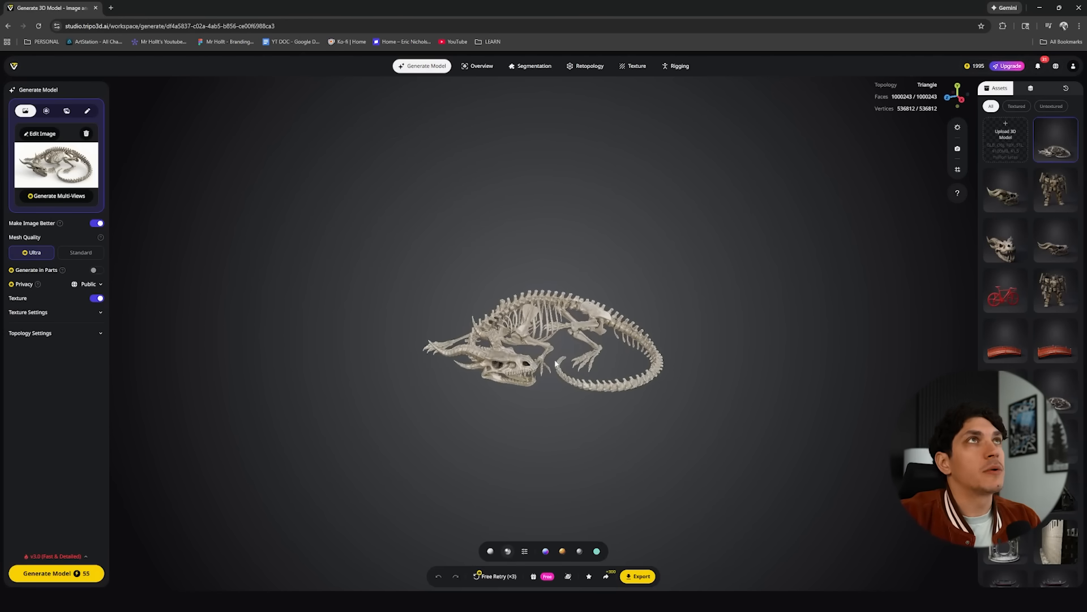
{"action": "left_click", "coordinate": [539, 66]}
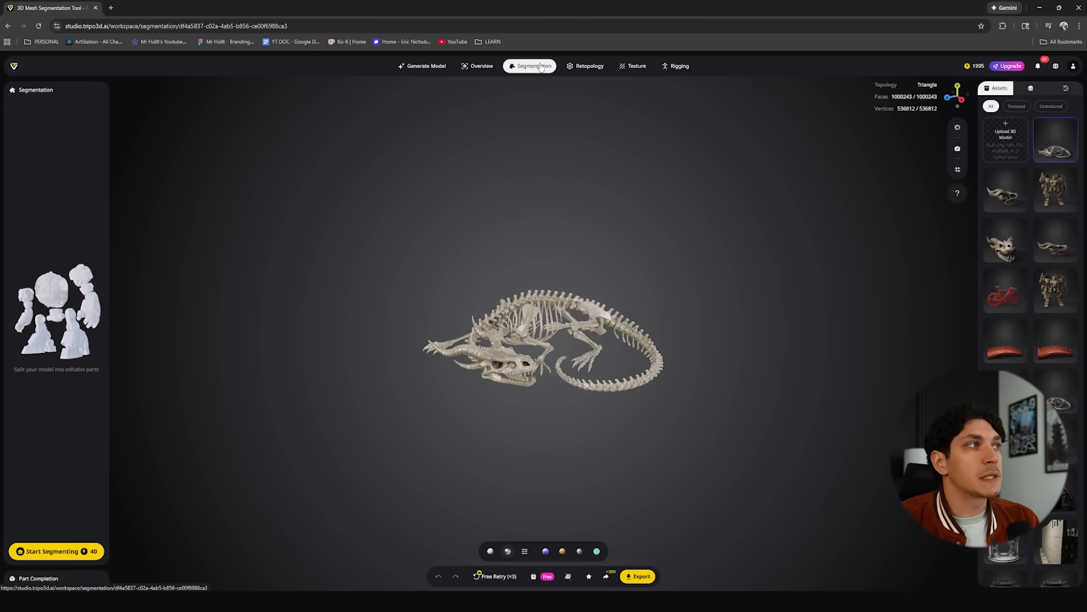
{"action": "left_click", "coordinate": [65, 553]}
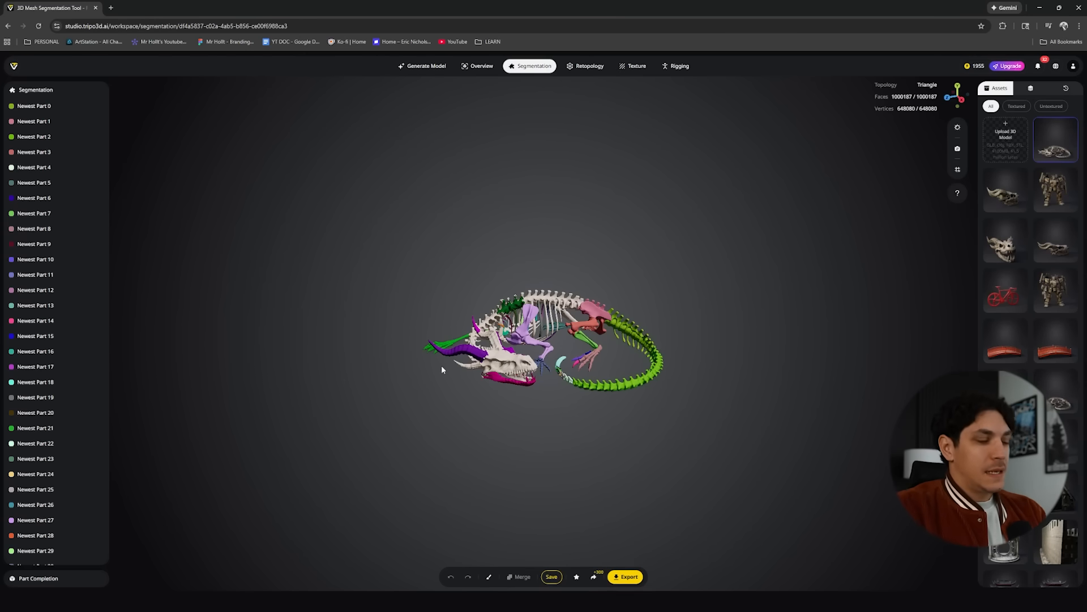
{"action": "scroll", "coordinate": [552, 382], "scroll_direction": "up", "scroll_amount": 5}
{"action": "mouse_move", "coordinate": [533, 385]}
{"action": "left_mouse_down"}
{"action": "mouse_move", "coordinate": [568, 448]}
{"action": "mouse_move", "coordinate": [597, 371]}
{"action": "mouse_move", "coordinate": [542, 397]}
{"action": "left_mouse_up"}
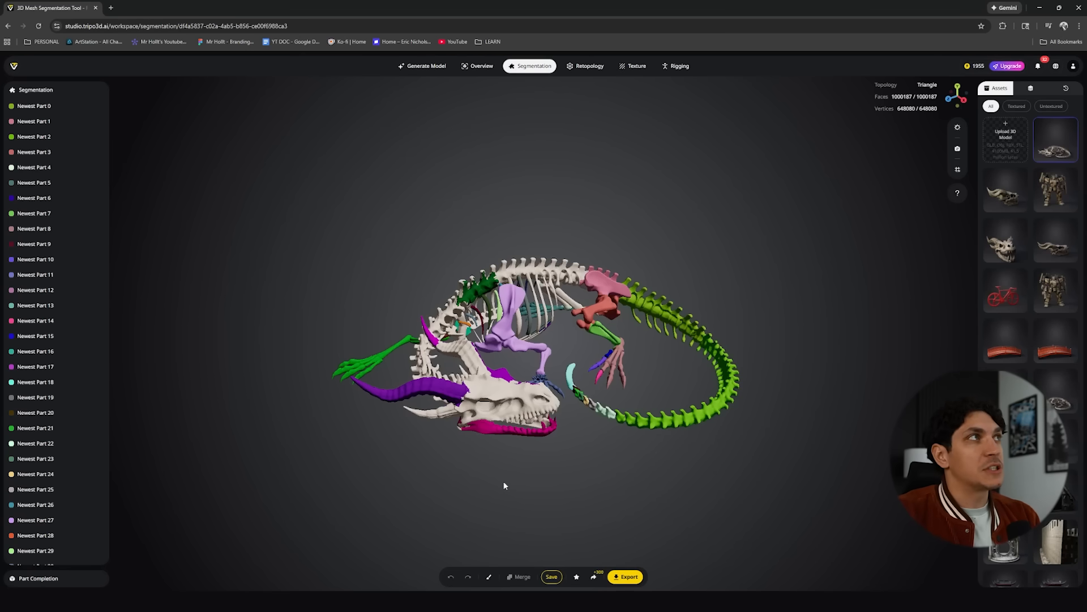
{"action": "left_click", "coordinate": [572, 378]}
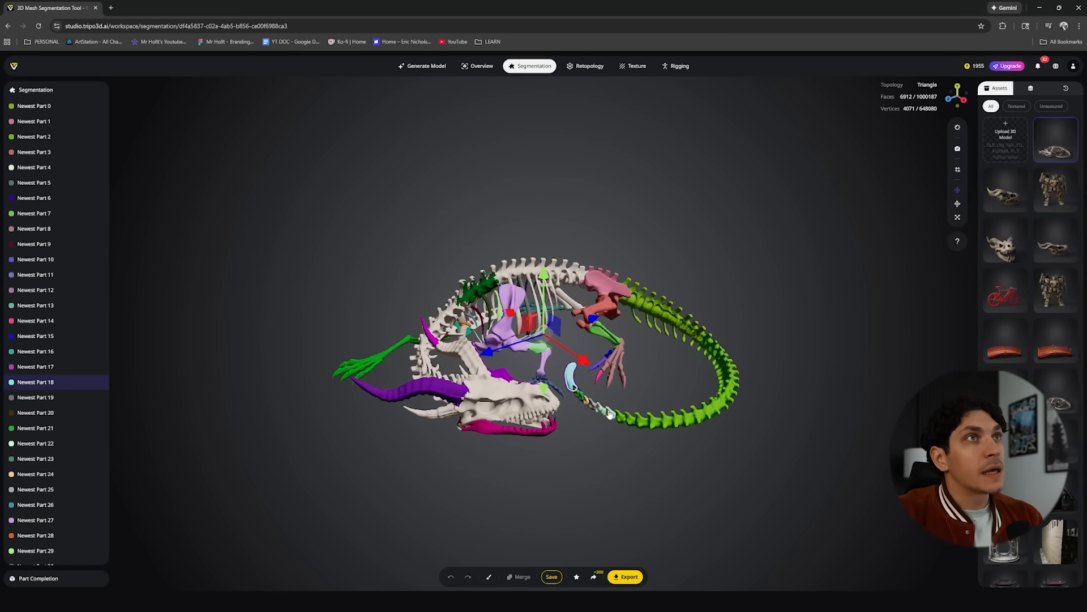
{"action": "left_click", "coordinate": [607, 414], "text": "shift"}
{"action": "left_click", "coordinate": [593, 404], "text": "shift"}
{"action": "left_click", "coordinate": [578, 394], "text": "shift"}
{"action": "left_click", "coordinate": [585, 401], "text": "shift"}
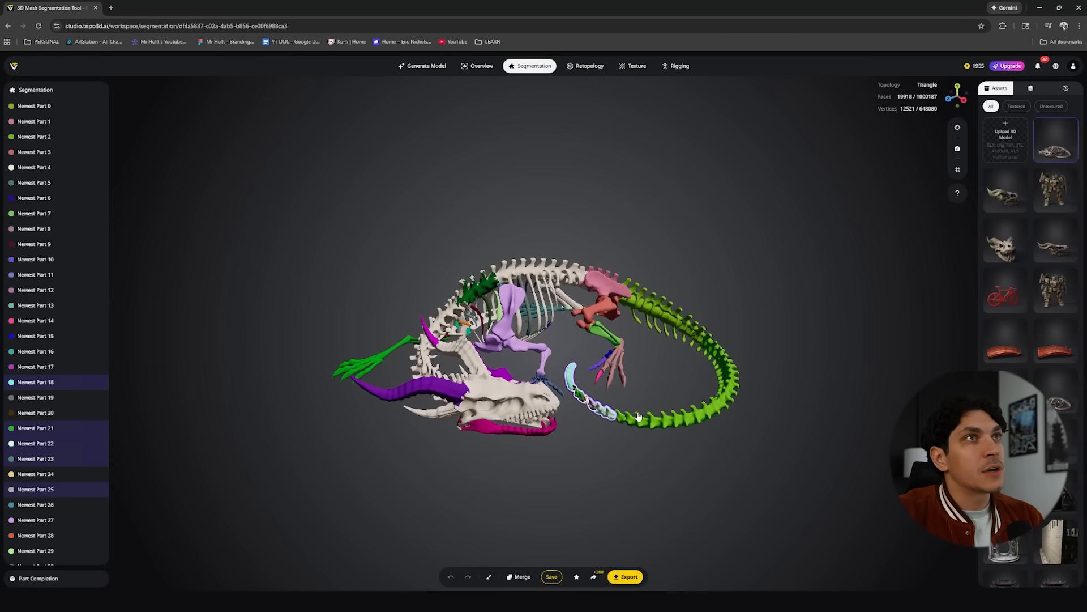
{"action": "left_click", "coordinate": [640, 418], "text": "shift"}
{"action": "left_click", "coordinate": [640, 334]}
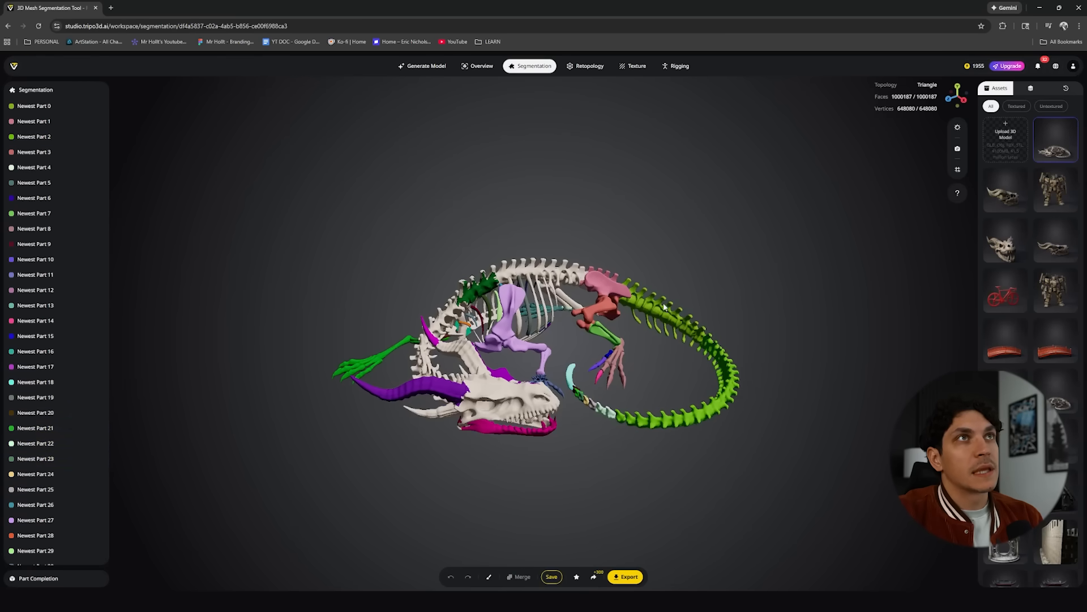
Merge the two large tail sections and the small tail-tip segments into one part, and save the segmentation
{"action": "left_click", "coordinate": [668, 320]}
{"action": "left_click", "coordinate": [727, 389], "text": "shift"}
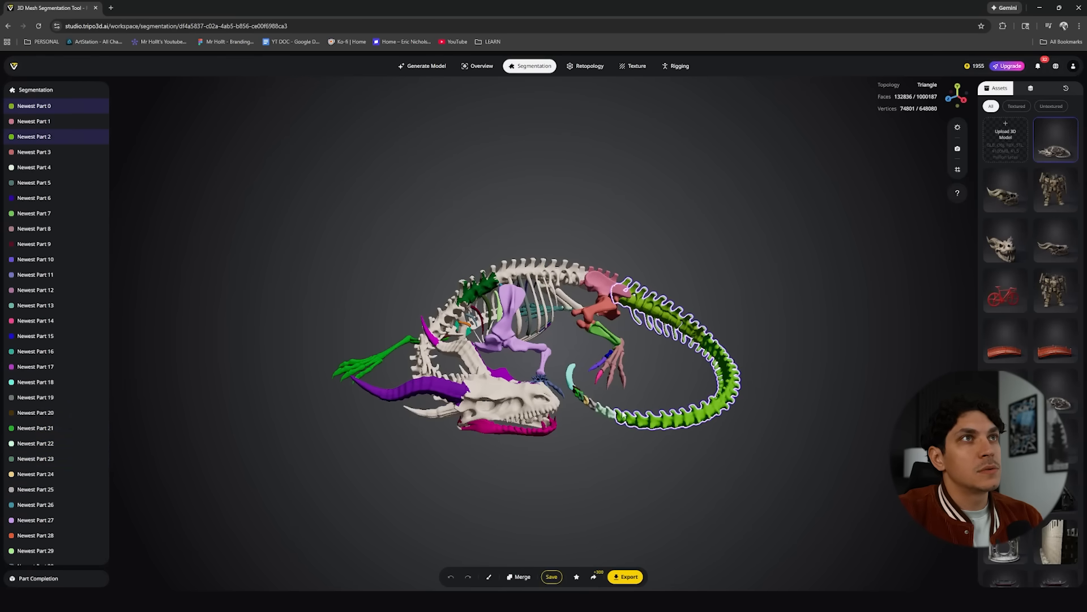
{"action": "left_click", "coordinate": [609, 414], "text": "shift"}
{"action": "left_click", "coordinate": [591, 407], "text": "shift"}
{"action": "left_click", "coordinate": [584, 404], "text": "shift"}
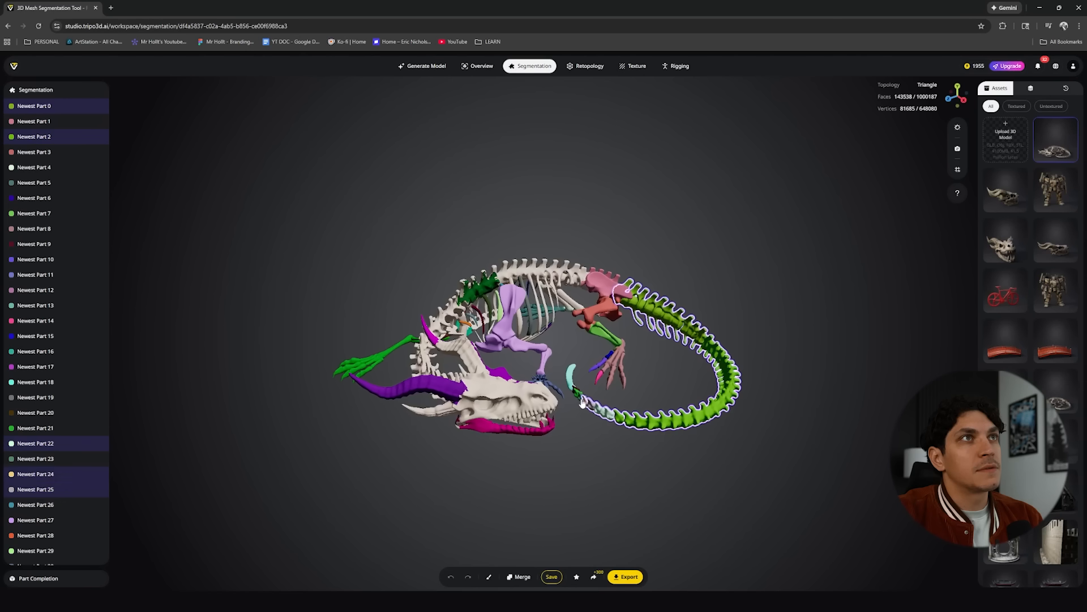
{"action": "left_click", "coordinate": [580, 399], "text": "shift"}
{"action": "left_click", "coordinate": [575, 395], "text": "shift"}
{"action": "left_click", "coordinate": [571, 386], "text": "shift"}
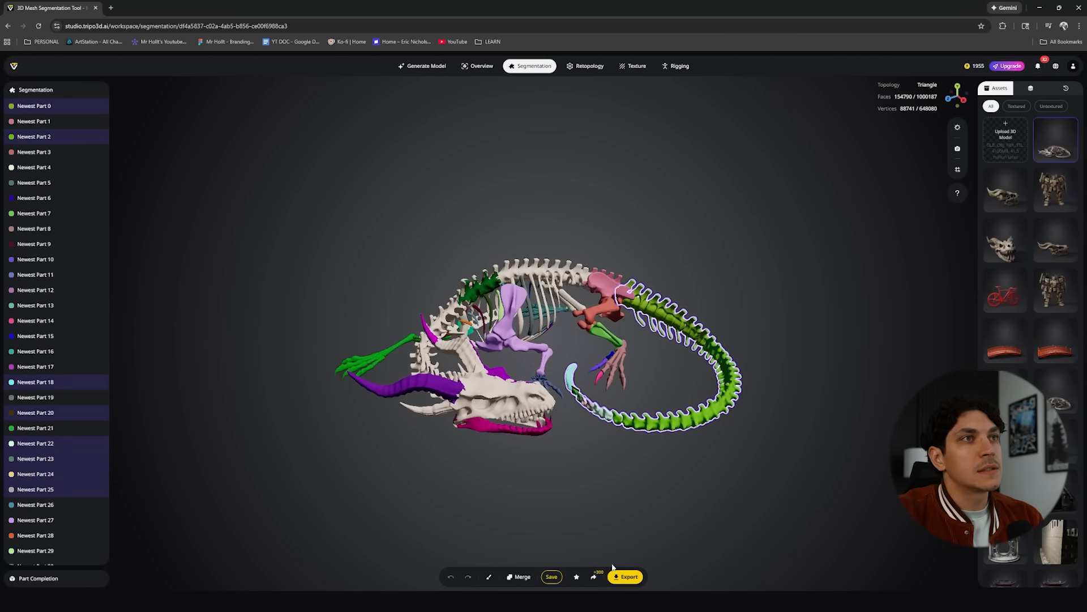
{"action": "left_click", "coordinate": [519, 577]}
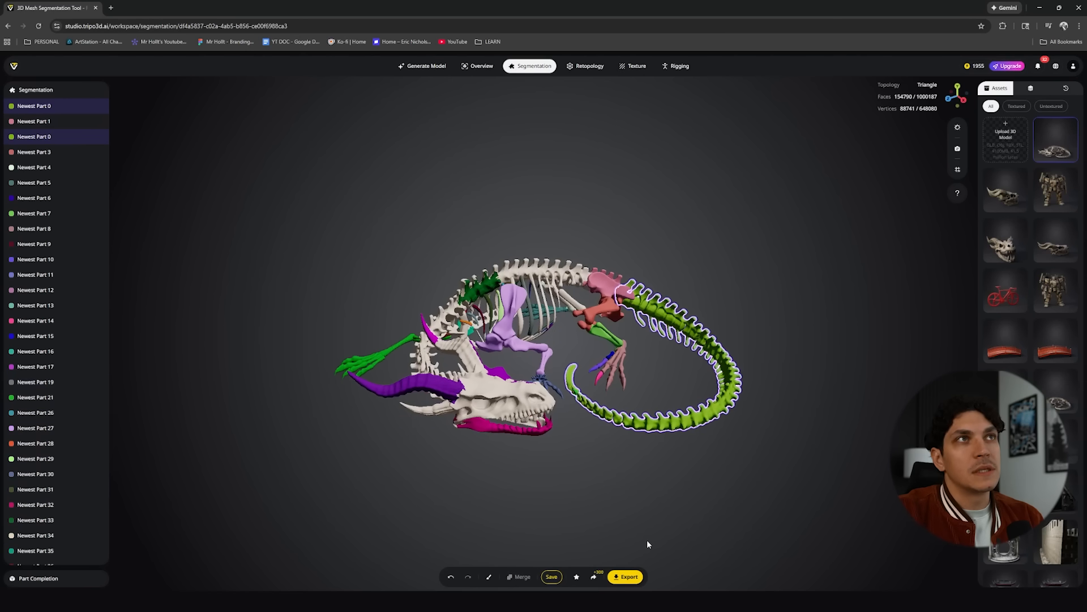
{"action": "left_click", "coordinate": [551, 577]}
{"action": "left_click_drag", "start_coordinate": [650, 455], "coordinate": [669, 487]}
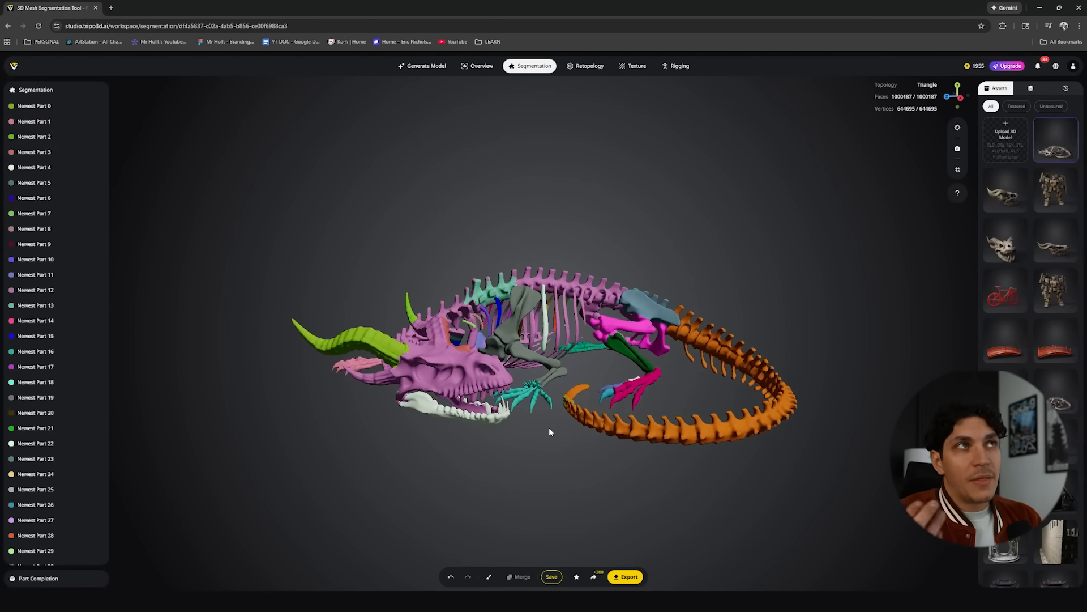
{"action": "left_click_drag", "start_coordinate": [577, 350], "coordinate": [576, 366]}
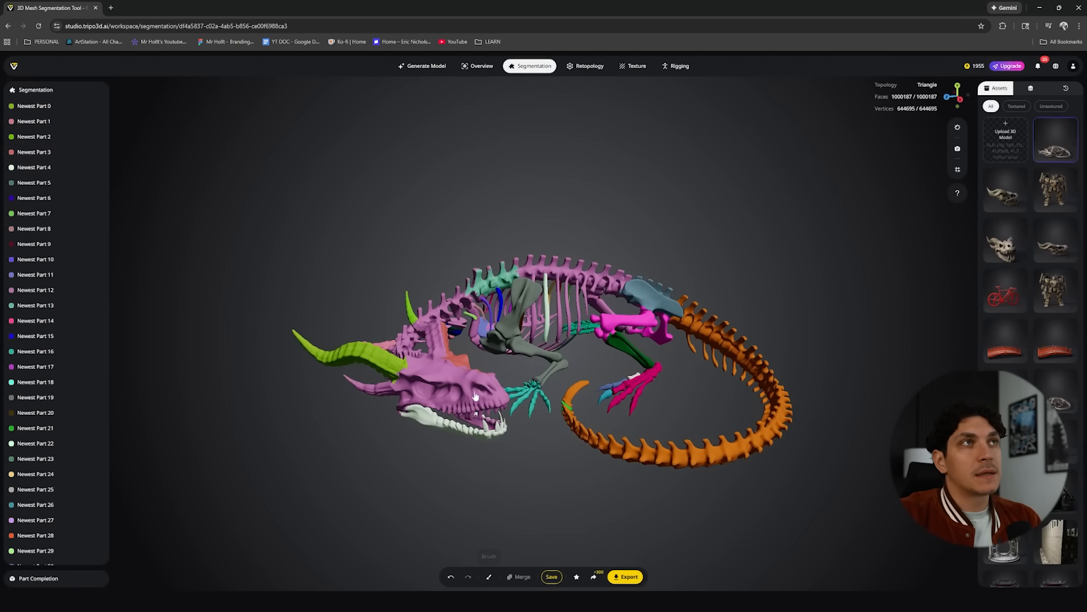
{"action": "left_click", "coordinate": [482, 412]}
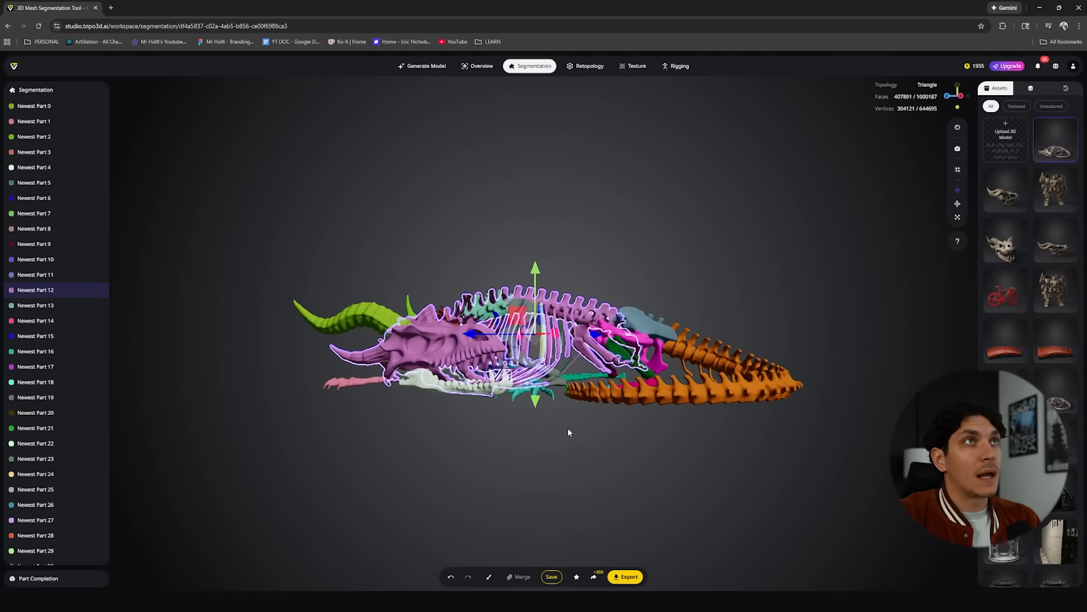
{"action": "key", "text": "super"}
{"action": "left_click", "coordinate": [861, 446]}
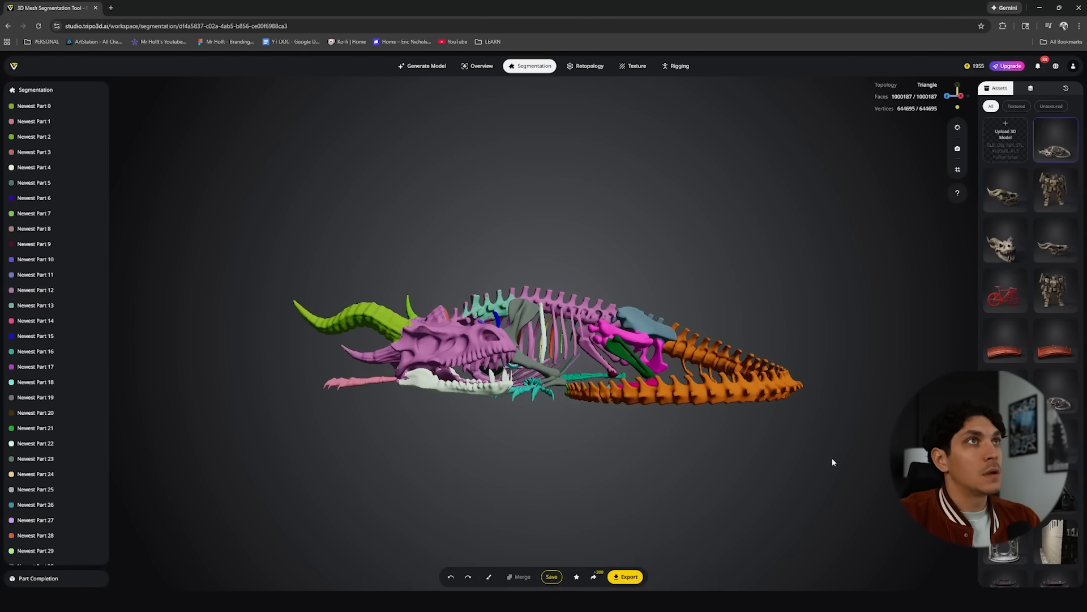
{"action": "left_click_drag", "start_coordinate": [548, 427], "coordinate": [548, 443]}
{"action": "left_click", "coordinate": [489, 576]}
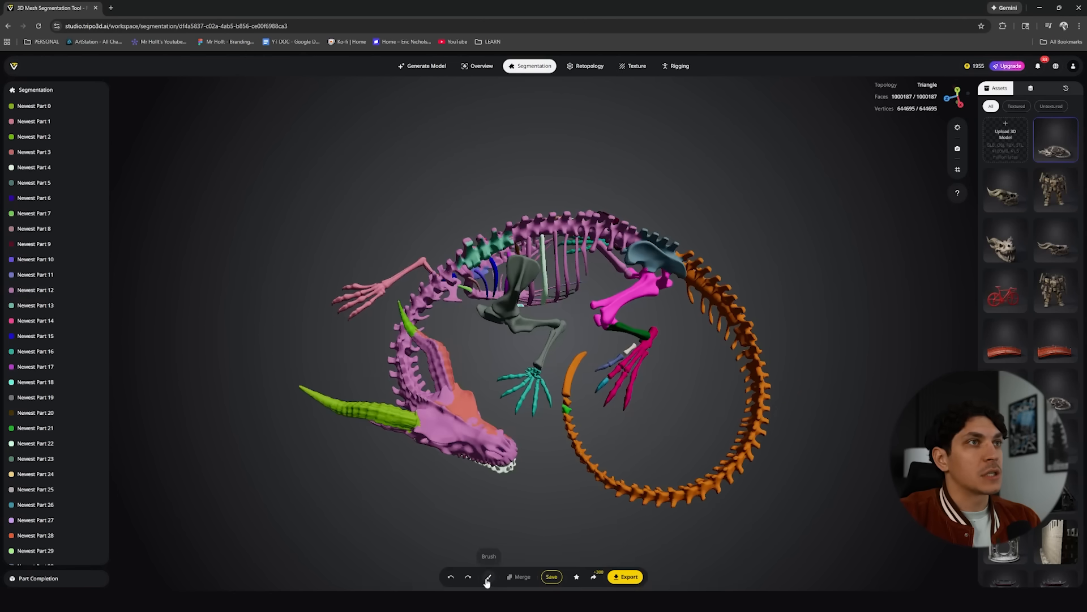
{"action": "mouse_move", "coordinate": [536, 485]}
{"action": "left_mouse_down"}
{"action": "mouse_move", "coordinate": [541, 426]}
{"action": "mouse_move", "coordinate": [433, 415]}
{"action": "mouse_move", "coordinate": [478, 468]}
{"action": "left_mouse_up"}
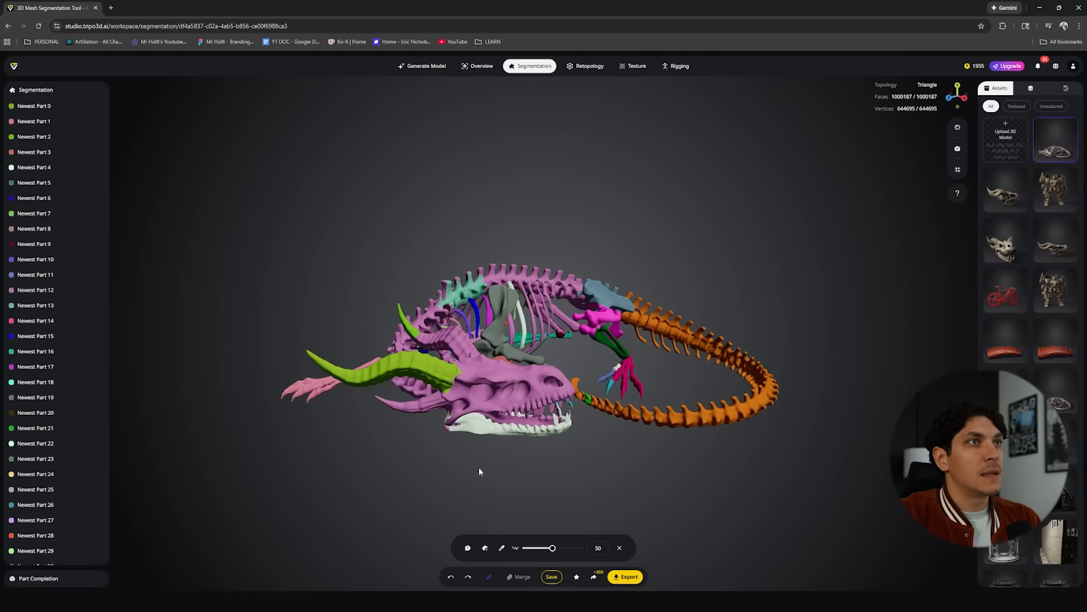
{"action": "left_click", "coordinate": [619, 547]}
Brush the dragon's skull and large horn into the lower jaw's part at brush size 50, and save the segmentation
{"action": "left_click", "coordinate": [489, 430]}
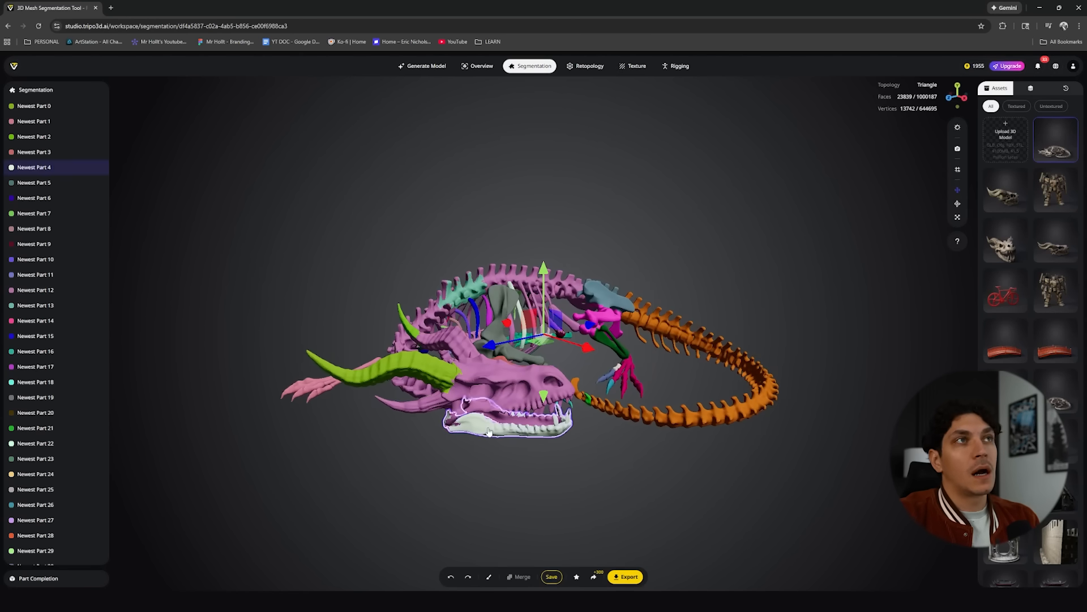
{"action": "left_click", "coordinate": [489, 576]}
{"action": "mouse_move", "coordinate": [447, 419]}
{"action": "left_mouse_down"}
{"action": "mouse_move", "coordinate": [485, 432]}
{"action": "mouse_move", "coordinate": [518, 393]}
{"action": "mouse_move", "coordinate": [348, 362]}
{"action": "mouse_move", "coordinate": [507, 409]}
{"action": "left_mouse_up"}
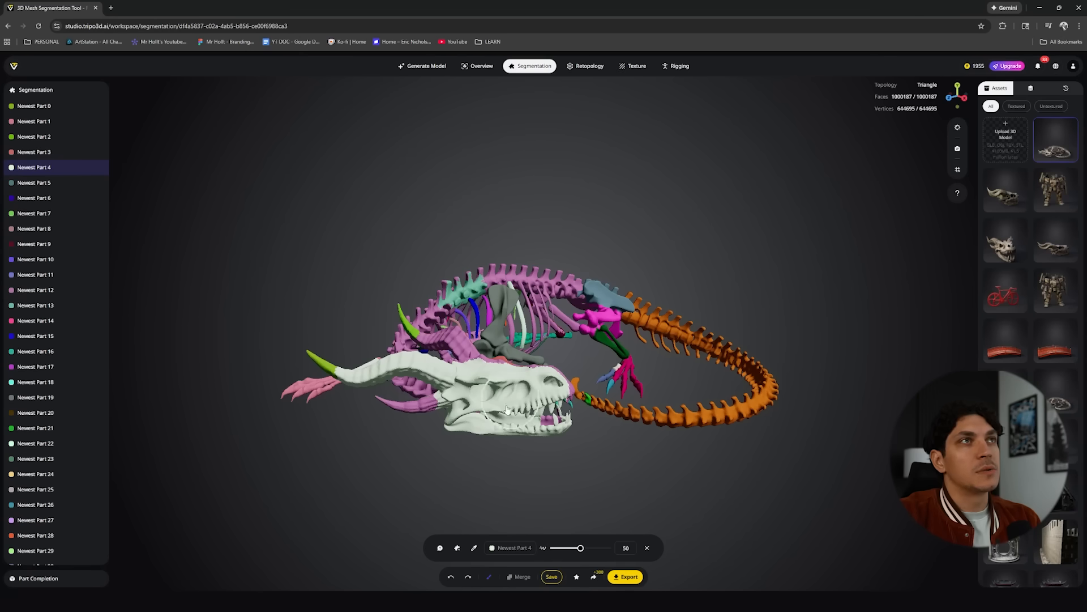
{"action": "left_click", "coordinate": [551, 576]}
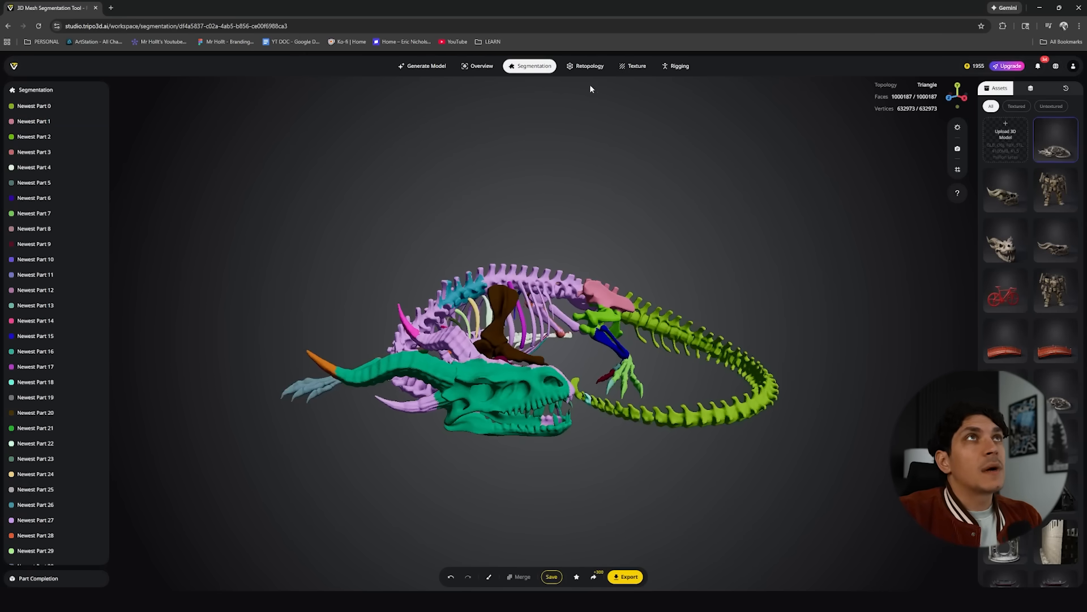
Set the retopology options to Triangle topology with an Auto polygon count and Smart Low Poly enabled
{"action": "left_click", "coordinate": [590, 66]}
{"action": "left_click_drag", "start_coordinate": [646, 250], "coordinate": [608, 287]}
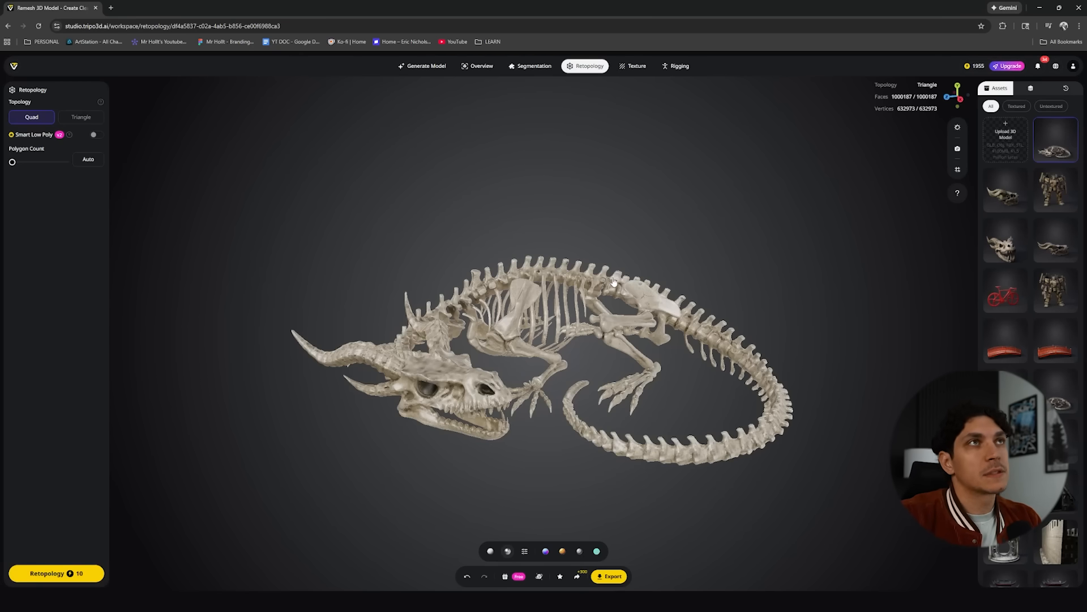
{"action": "left_click_drag", "start_coordinate": [607, 288], "coordinate": [574, 322]}
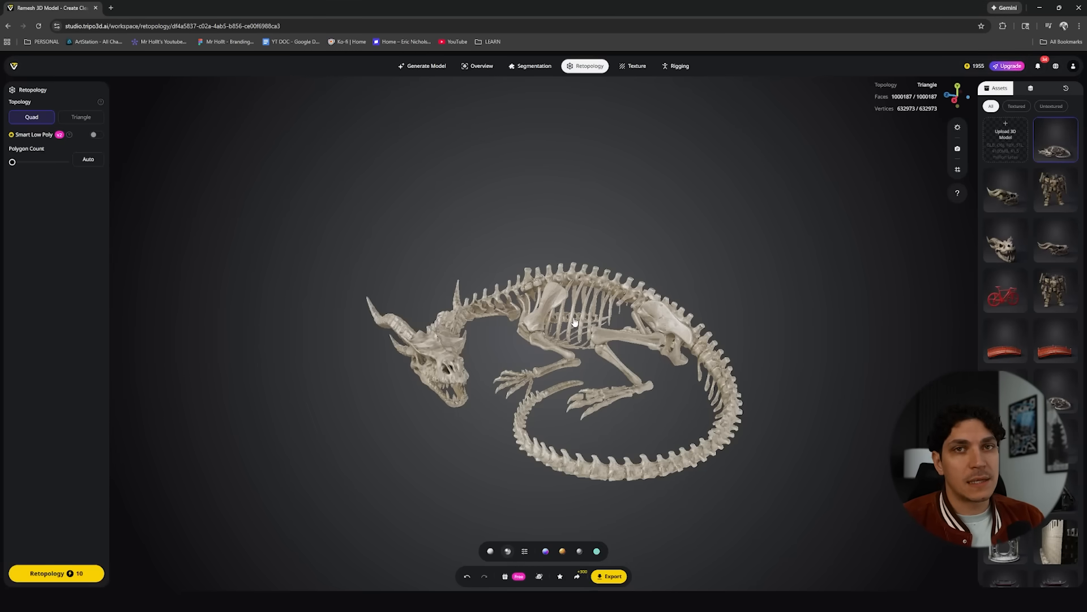
{"action": "left_click", "coordinate": [89, 118]}
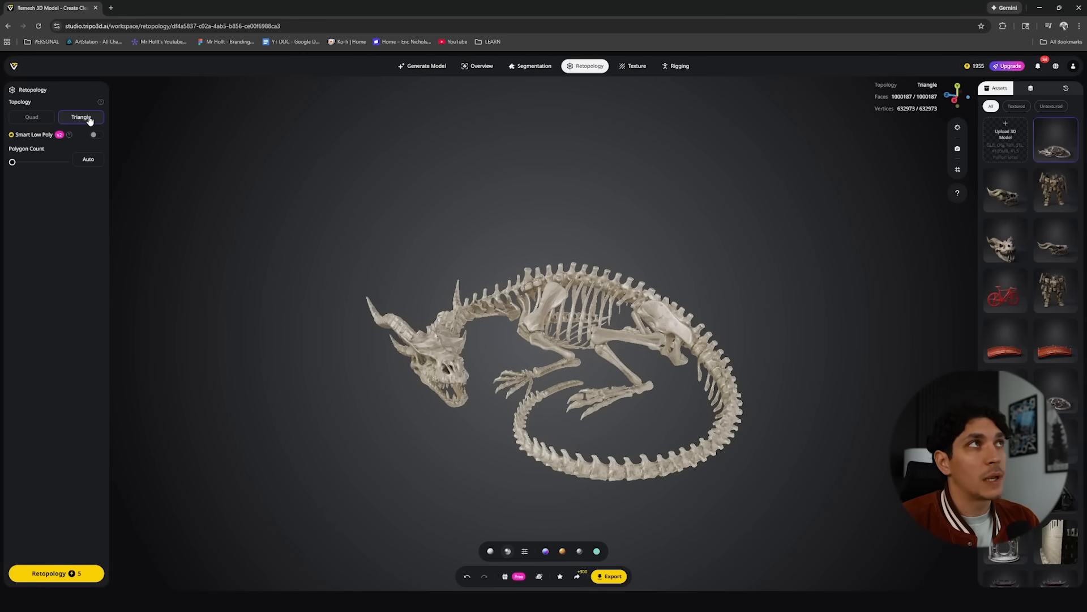
{"action": "left_click_drag", "start_coordinate": [12, 162], "coordinate": [66, 162]}
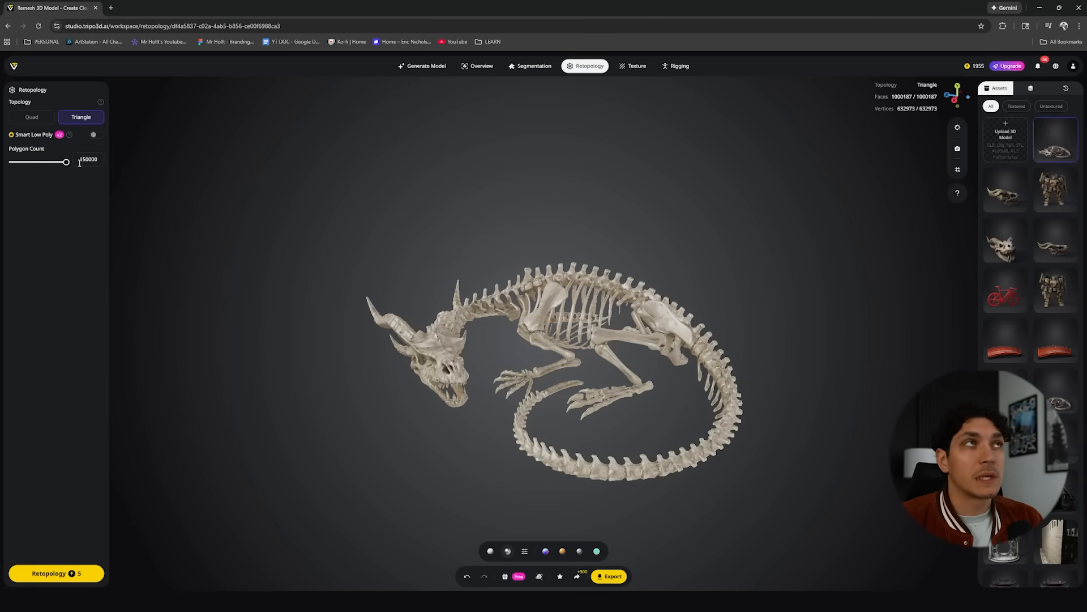
{"action": "left_click_drag", "start_coordinate": [41, 161], "coordinate": [13, 162]}
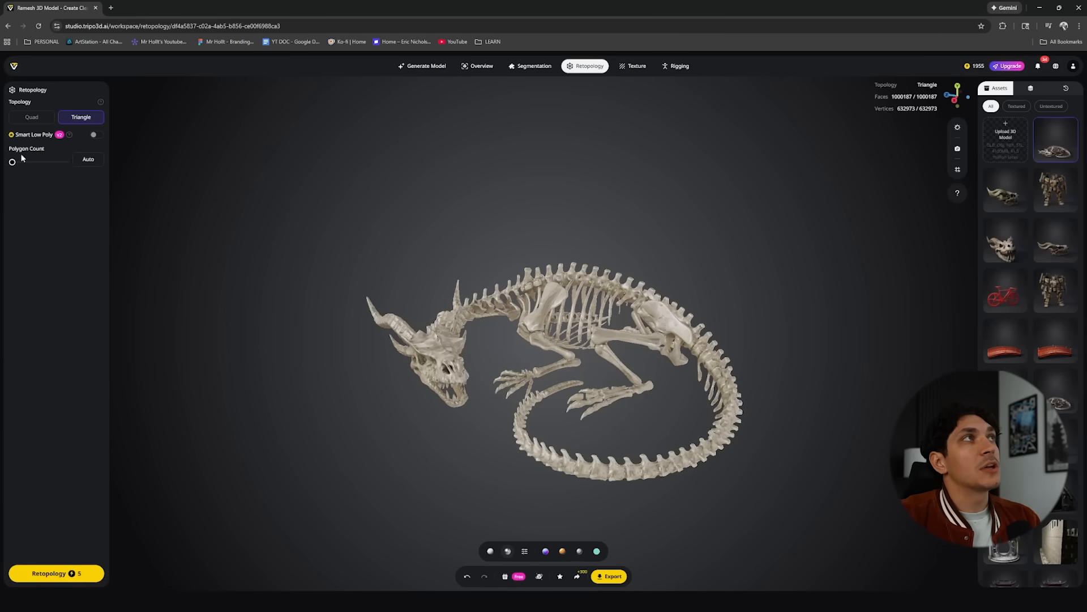
{"action": "left_click", "coordinate": [95, 135]}
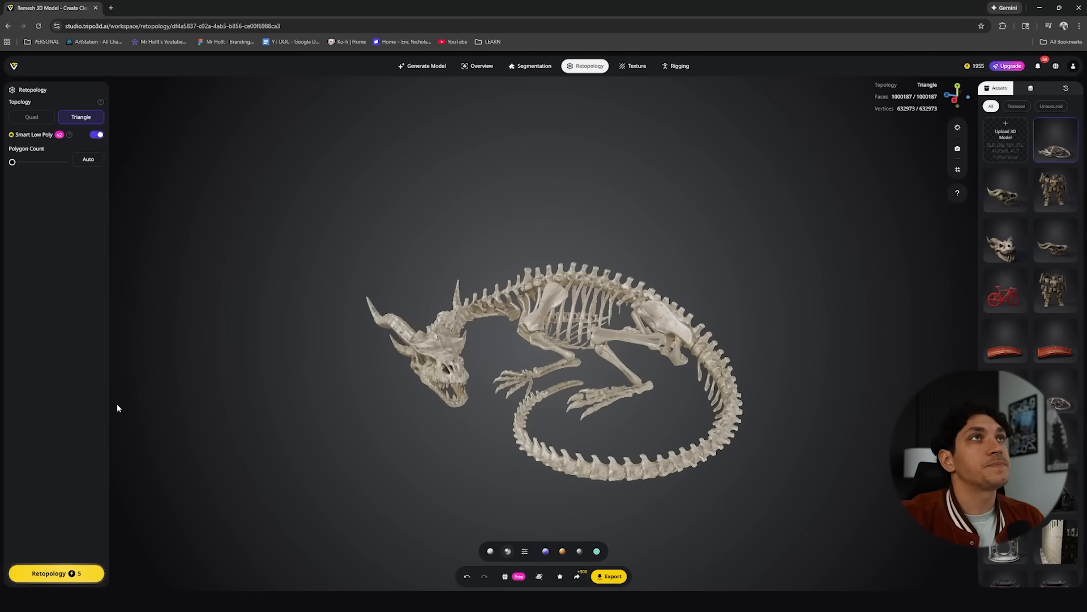
Look at the Texture page, return to Generate Model, and replace the reference image with the robed statue picture from Tripo_AI_Images
{"action": "left_click", "coordinate": [634, 70]}
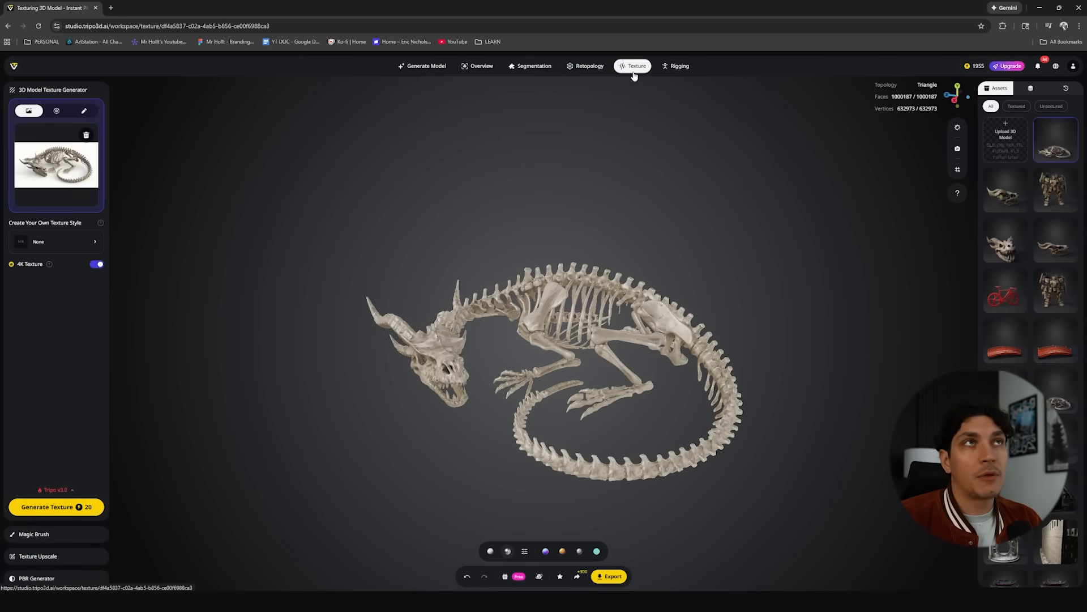
{"action": "left_click", "coordinate": [436, 71]}
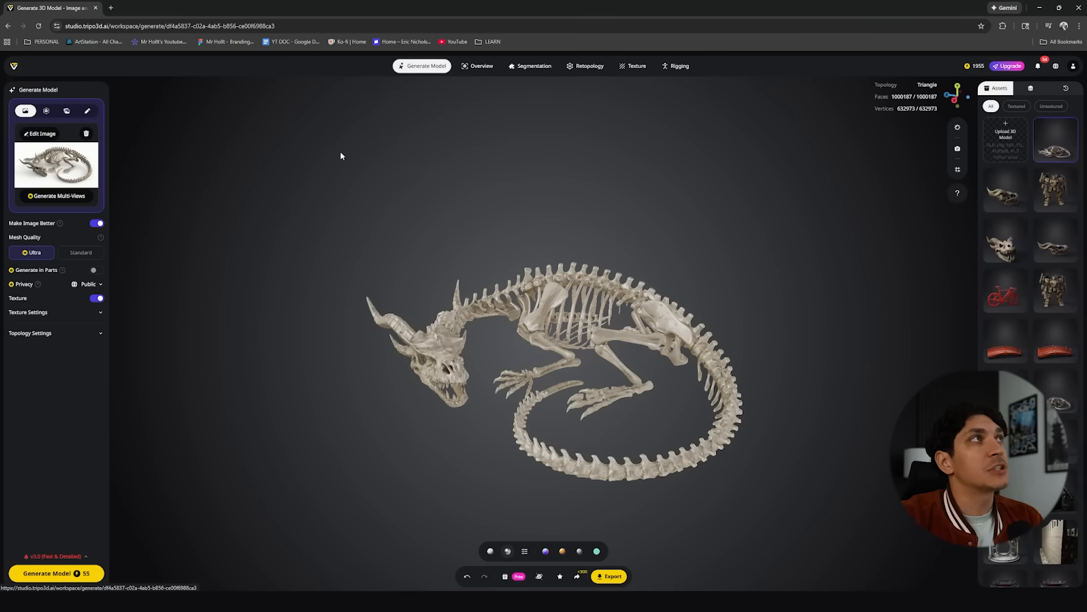
{"action": "left_click", "coordinate": [88, 133]}
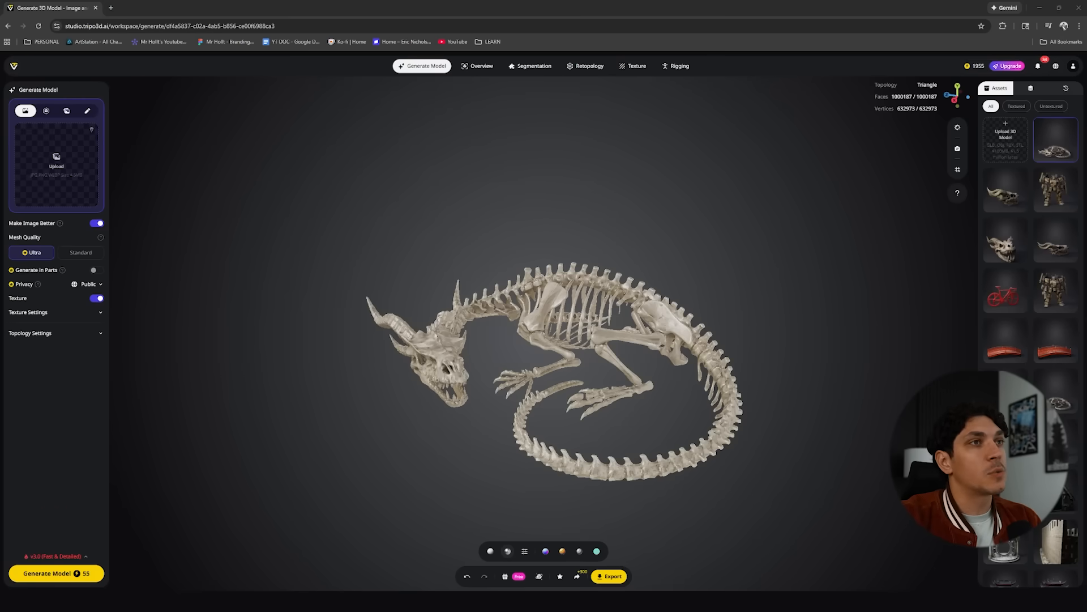
{"action": "left_click_drag", "start_coordinate": [458, 238], "coordinate": [56, 164]}
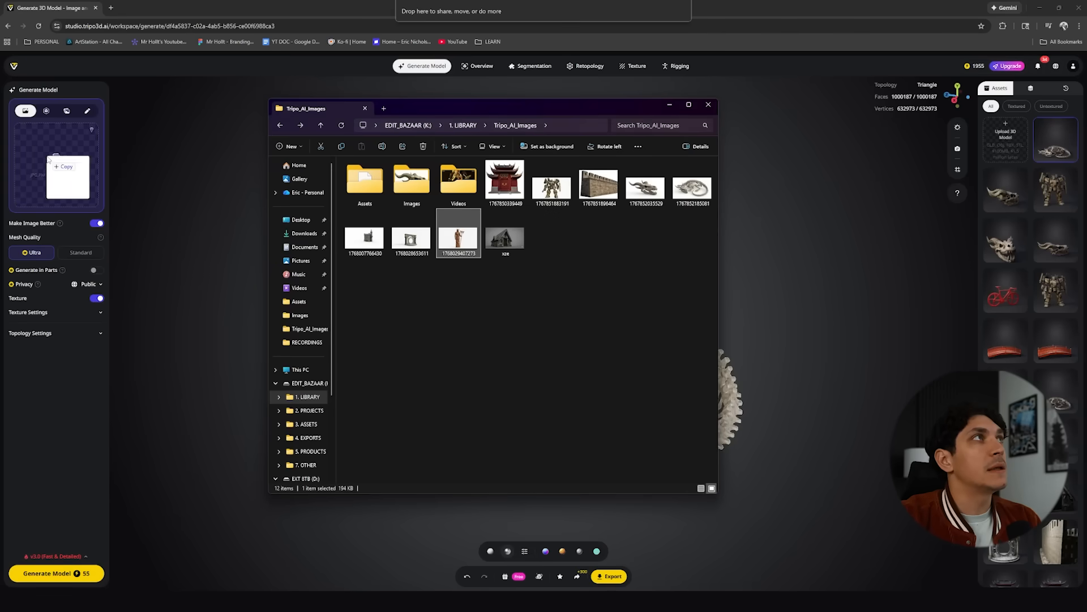
{"action": "left_click", "coordinate": [168, 263]}
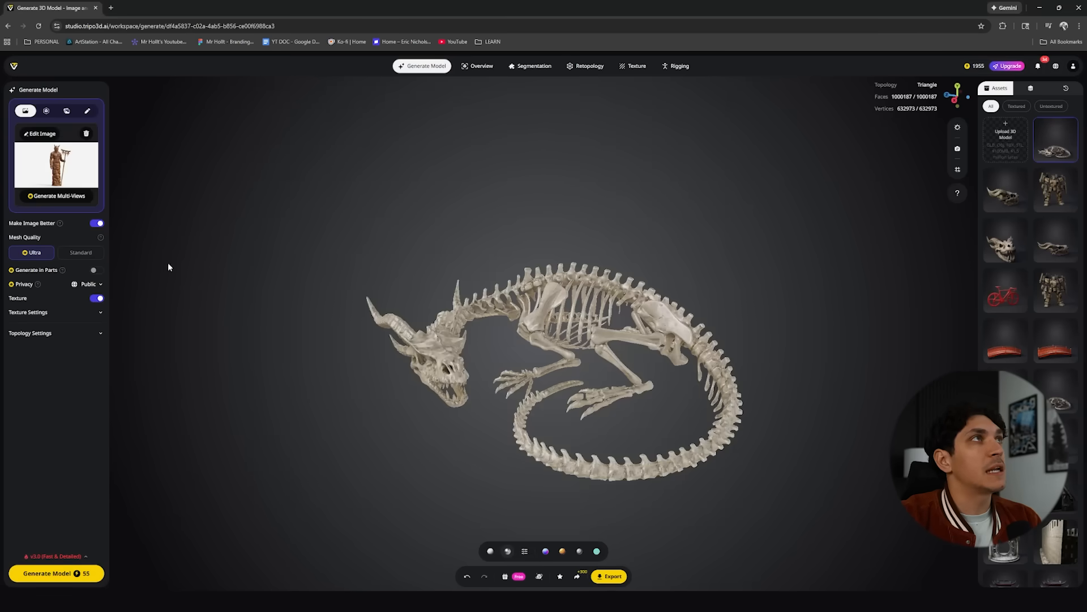
Generate the model from the statue image, and review the PBR Generator, Texture Upscale, Magic Brush and 3D Model Texture Generator tools for it
{"action": "left_click", "coordinate": [59, 580]}
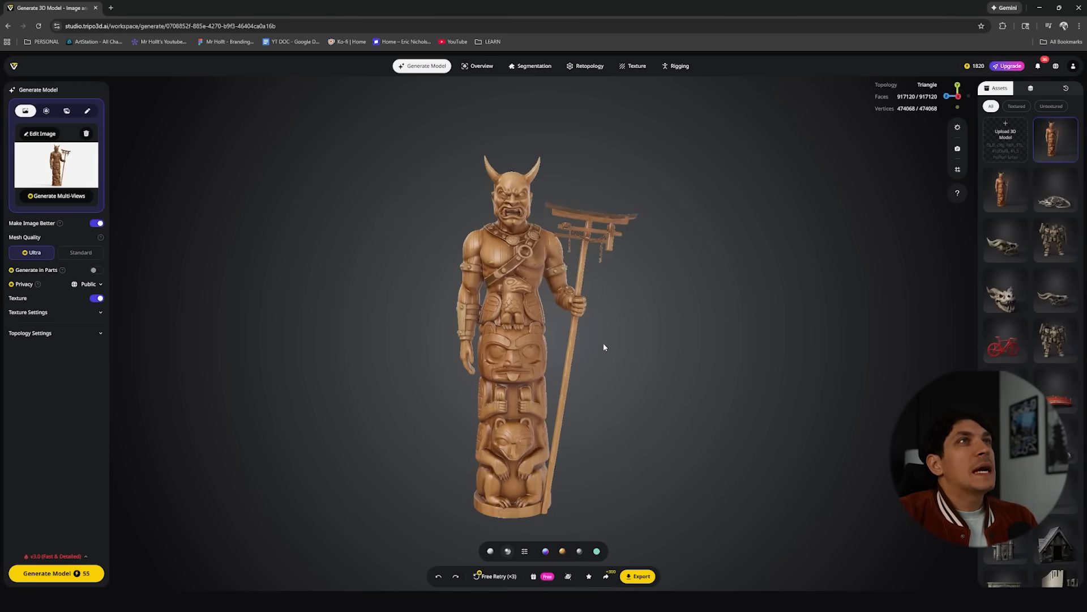
{"action": "left_click", "coordinate": [630, 72]}
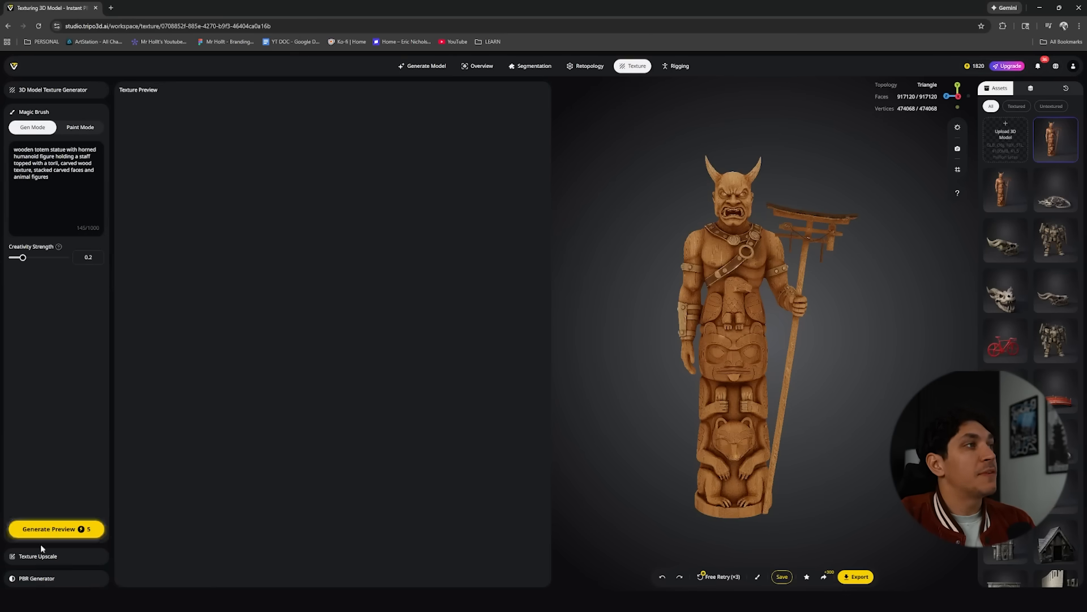
{"action": "left_click", "coordinate": [47, 580]}
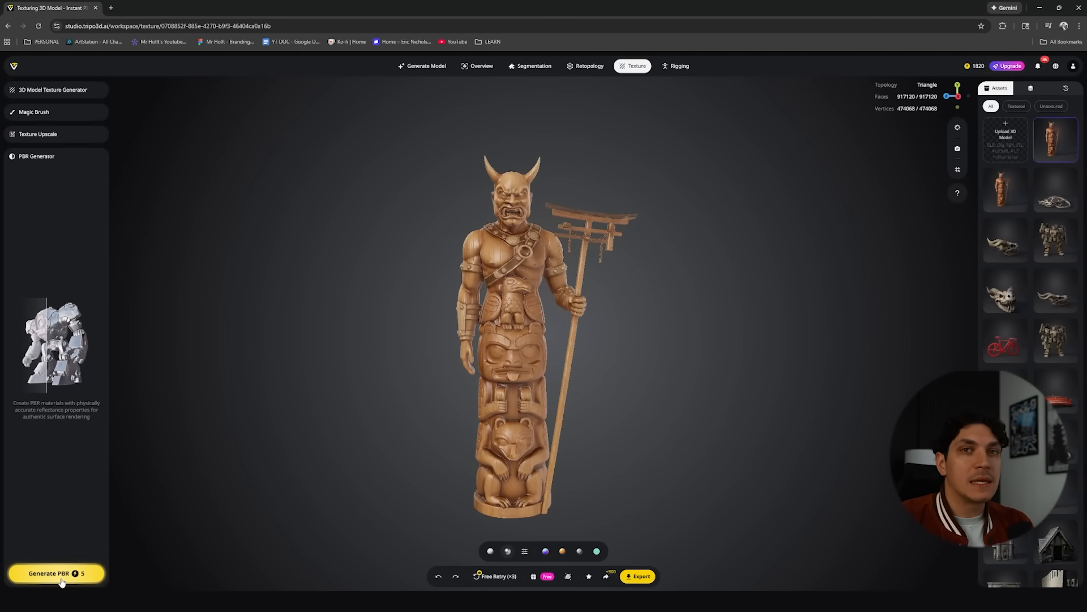
{"action": "left_click", "coordinate": [63, 136]}
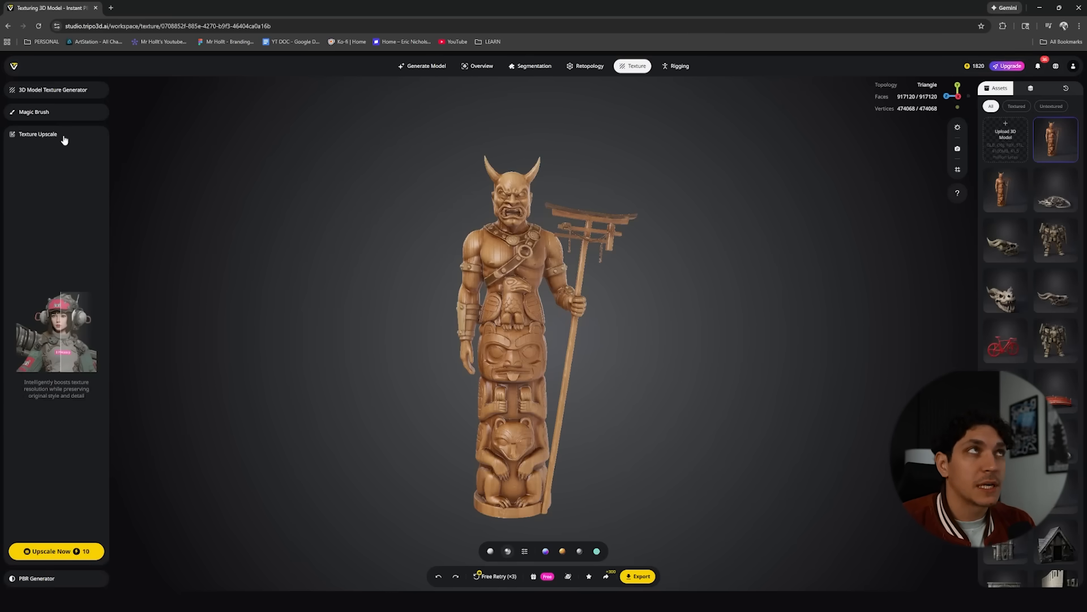
{"action": "left_click", "coordinate": [74, 113]}
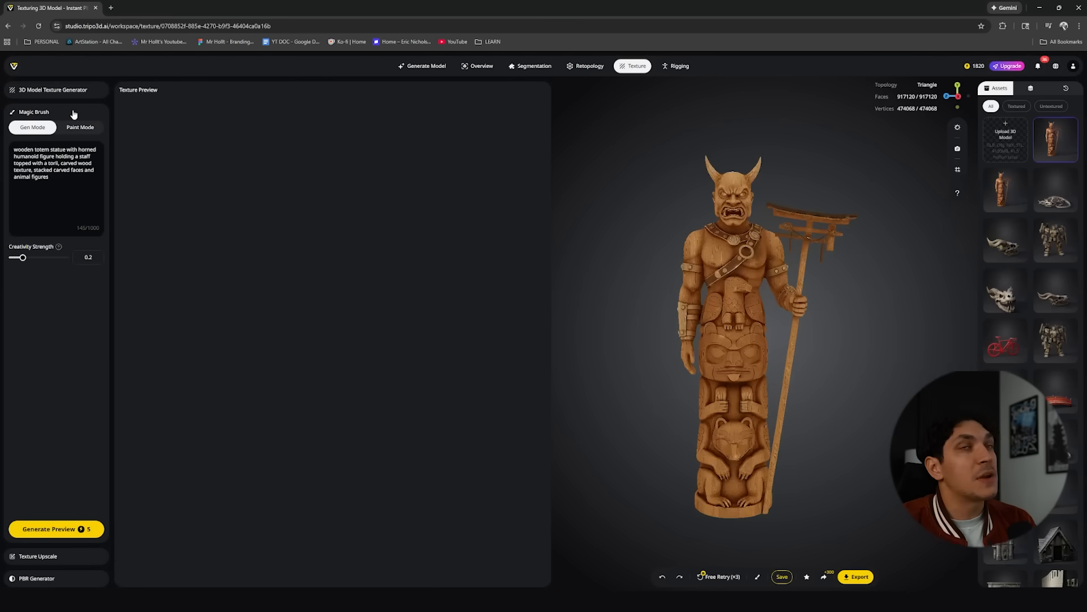
{"action": "left_click", "coordinate": [70, 89]}
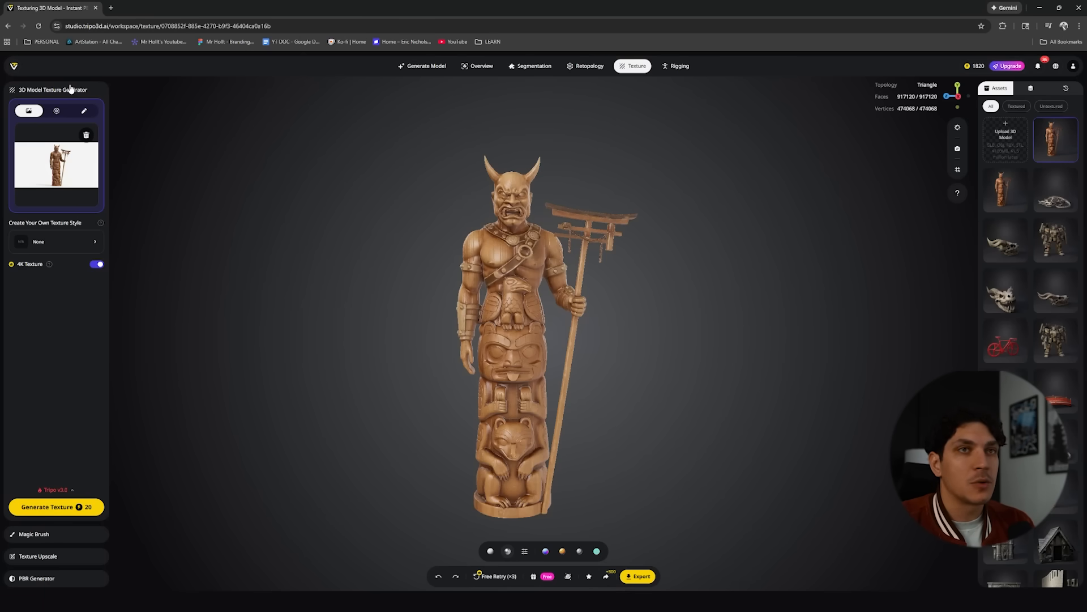
Generate a Magic Brush texture preview of the totem statue in Gen Mode with Creativity Strength 1
{"action": "left_click", "coordinate": [72, 538]}
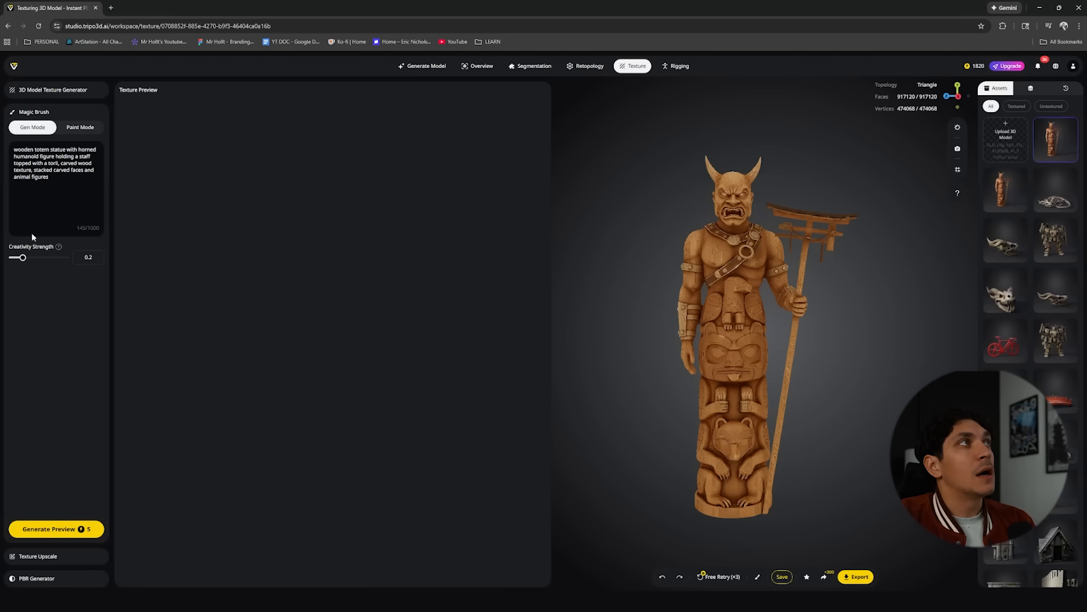
{"action": "left_click_drag", "start_coordinate": [21, 258], "coordinate": [9, 259]}
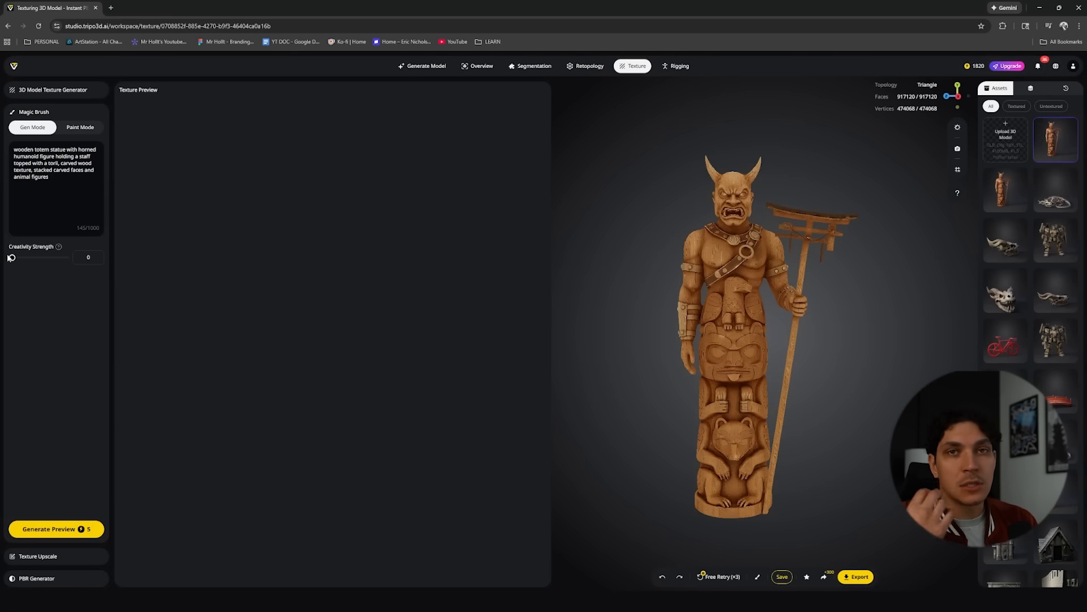
{"action": "left_click_drag", "start_coordinate": [11, 258], "coordinate": [103, 254]}
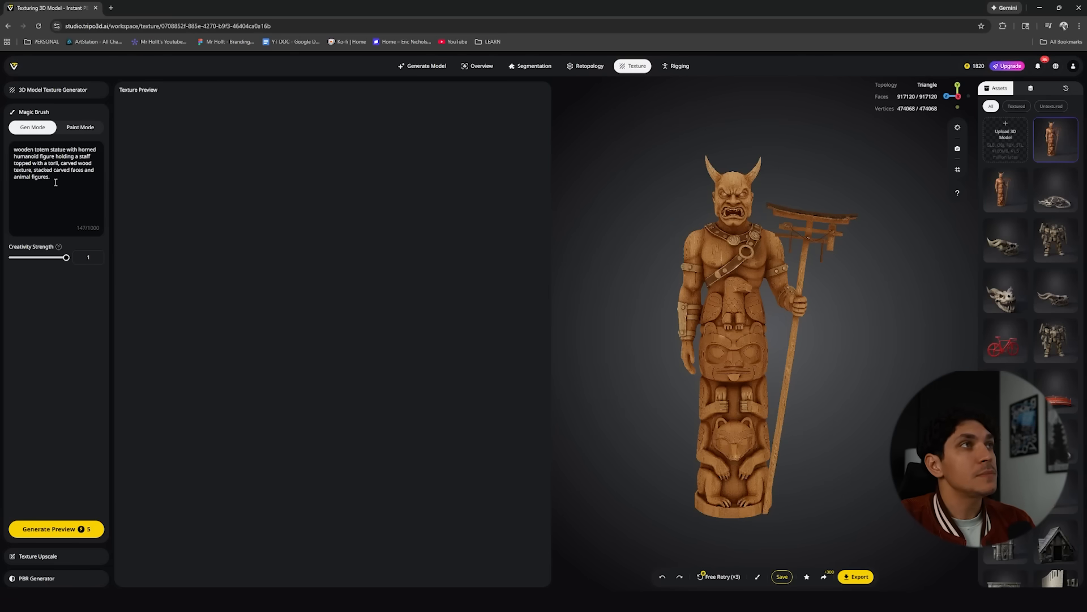
{"action": "left_click_drag", "start_coordinate": [712, 332], "coordinate": [869, 355]}
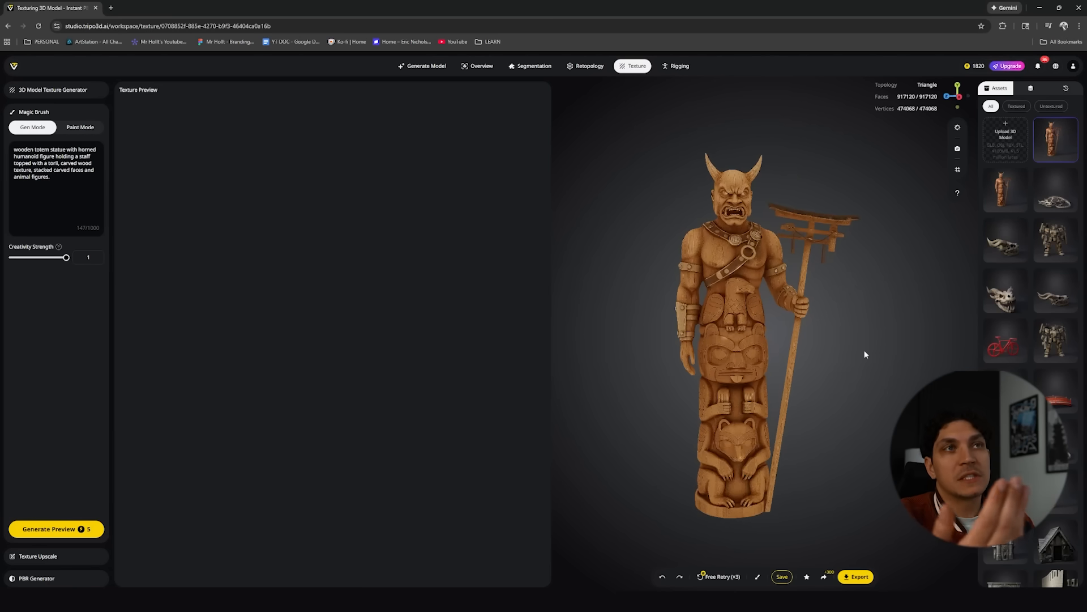
{"action": "left_click_drag", "start_coordinate": [726, 298], "coordinate": [710, 297]}
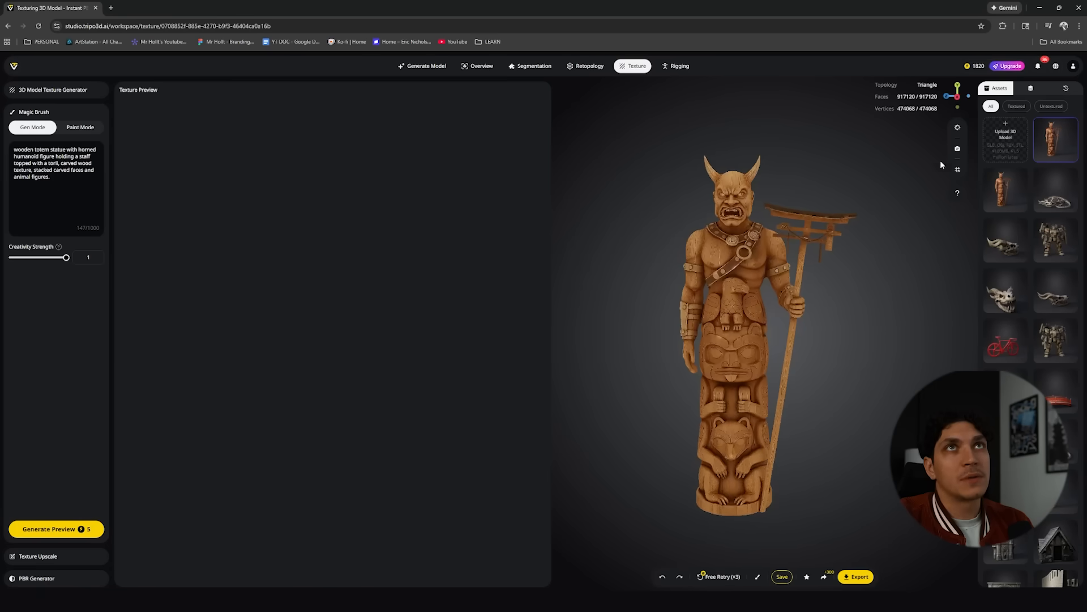
{"action": "left_click", "coordinate": [57, 527]}
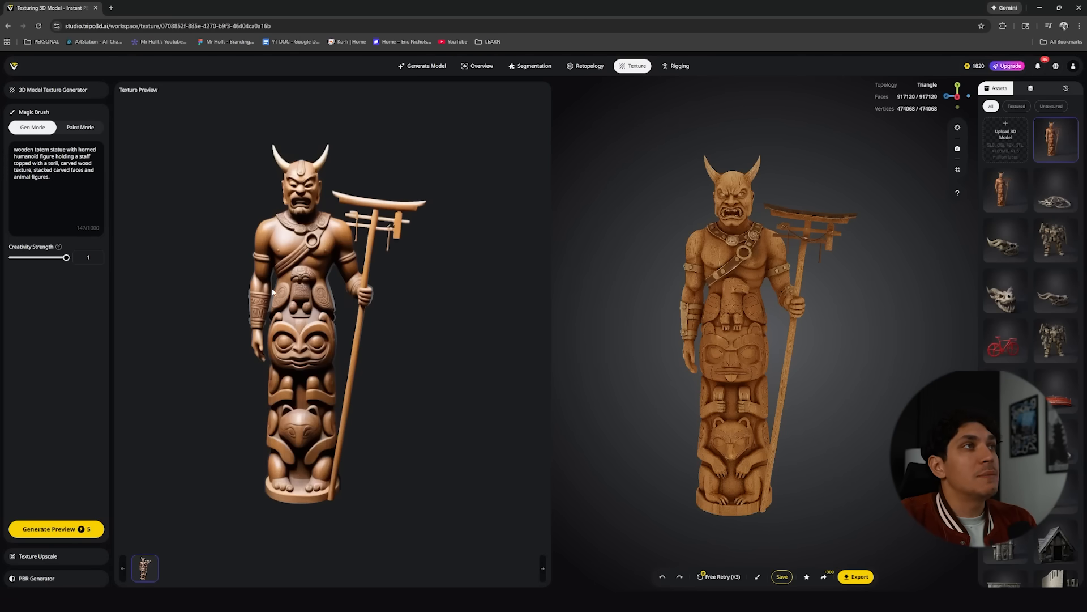
Try brushing the generated preview texture up the front of the statue at brush size 50, and undo it
{"action": "left_click", "coordinate": [757, 577]}
{"action": "mouse_move", "coordinate": [730, 507]}
{"action": "left_mouse_down"}
{"action": "mouse_move", "coordinate": [721, 478]}
{"action": "mouse_move", "coordinate": [733, 415]}
{"action": "mouse_move", "coordinate": [735, 186]}
{"action": "left_mouse_up"}
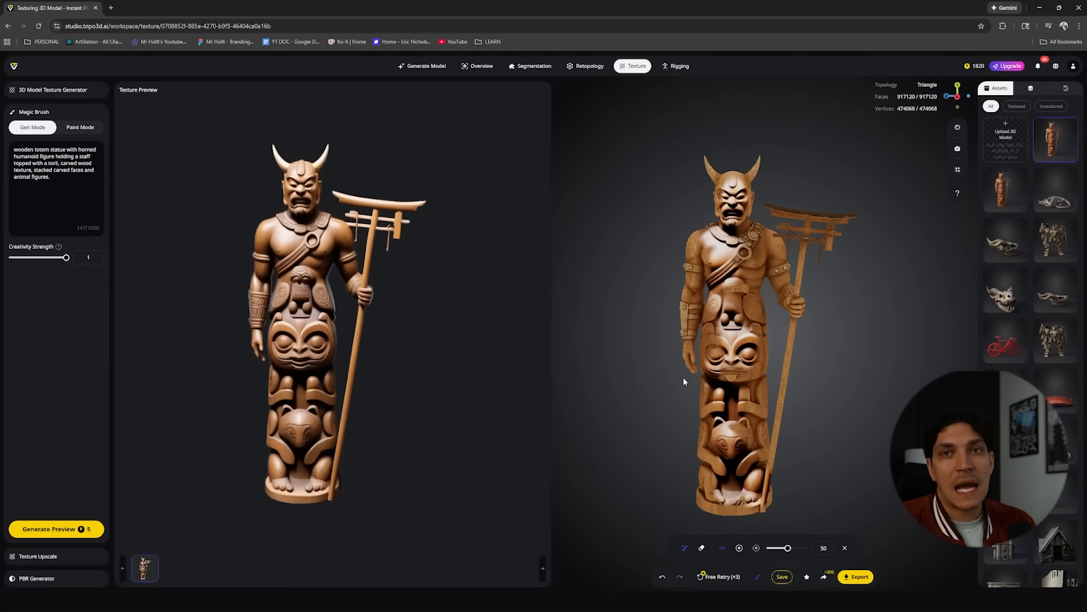
{"action": "left_click", "coordinate": [664, 579]}
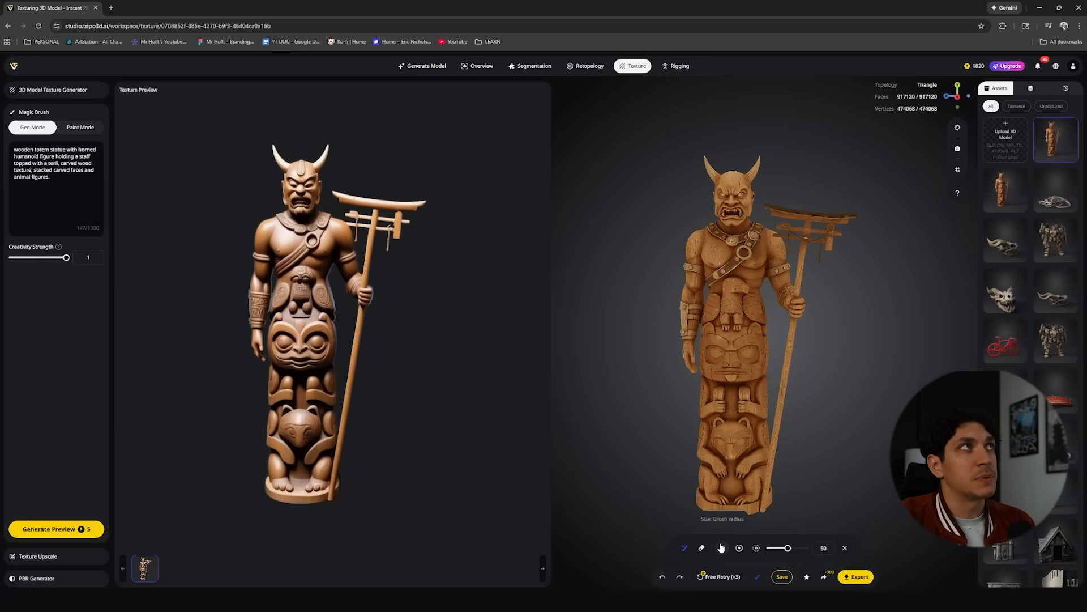
Try painting red FF0000 over the statue's lower front and staff in Paint Mode at brush size 50, and undo the last stroke
{"action": "left_click", "coordinate": [85, 129]}
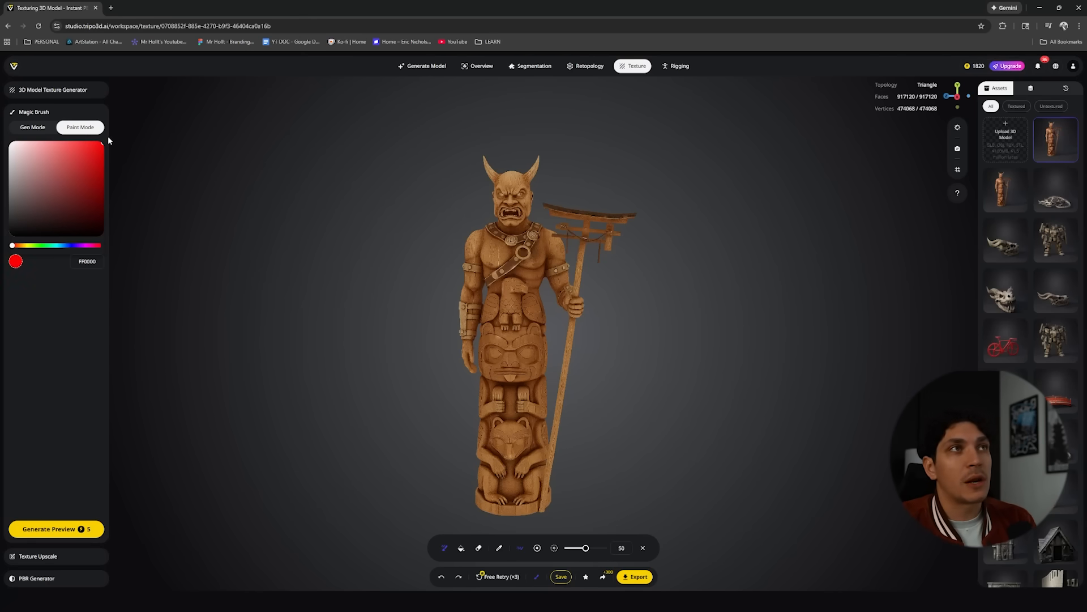
{"action": "mouse_move", "coordinate": [517, 495]}
{"action": "left_mouse_down"}
{"action": "mouse_move", "coordinate": [498, 456]}
{"action": "mouse_move", "coordinate": [513, 321]}
{"action": "left_mouse_up"}
{"action": "mouse_move", "coordinate": [501, 403]}
{"action": "right_mouse_down"}
{"action": "mouse_move", "coordinate": [534, 414]}
{"action": "mouse_move", "coordinate": [510, 387]}
{"action": "right_mouse_up"}
{"action": "scroll", "coordinate": [558, 406], "scroll_direction": "up", "scroll_amount": 2}
{"action": "mouse_move", "coordinate": [568, 402]}
{"action": "left_mouse_down"}
{"action": "mouse_move", "coordinate": [565, 421]}
{"action": "mouse_move", "coordinate": [513, 314]}
{"action": "mouse_move", "coordinate": [522, 302]}
{"action": "left_mouse_up"}
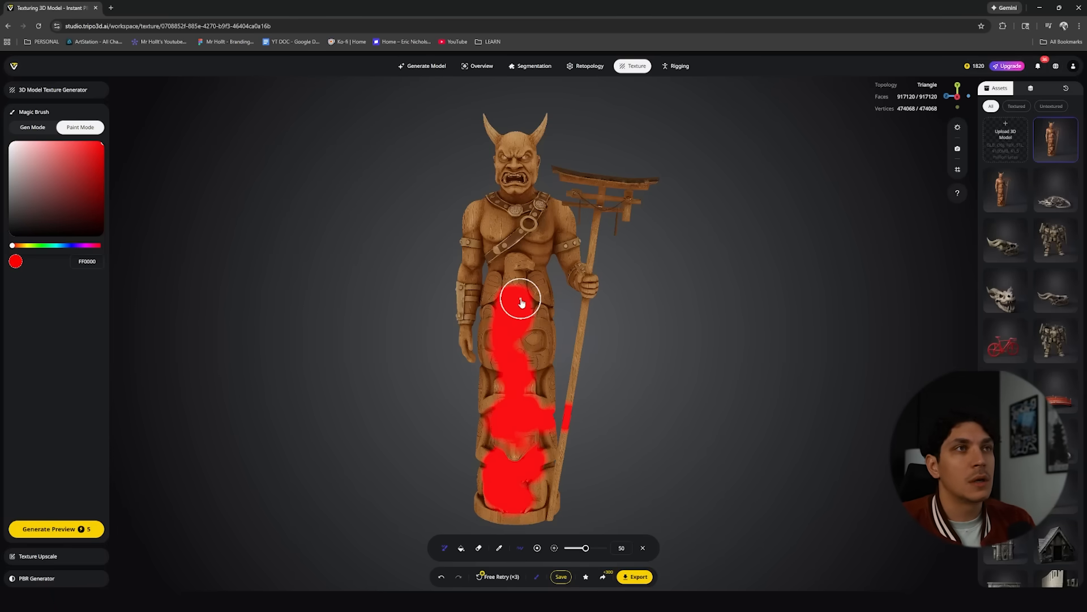
{"action": "left_click", "coordinate": [441, 577]}
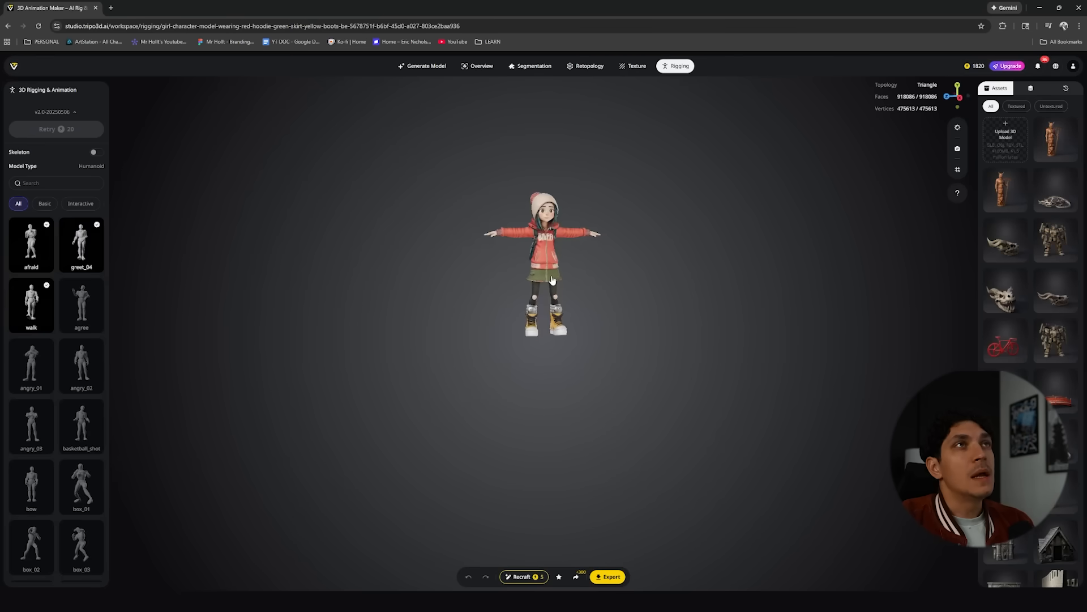
Examine the rigged girl character from several angles and browse the list of available humanoid animations
{"action": "scroll", "coordinate": [544, 244], "scroll_direction": "up", "scroll_amount": 5}
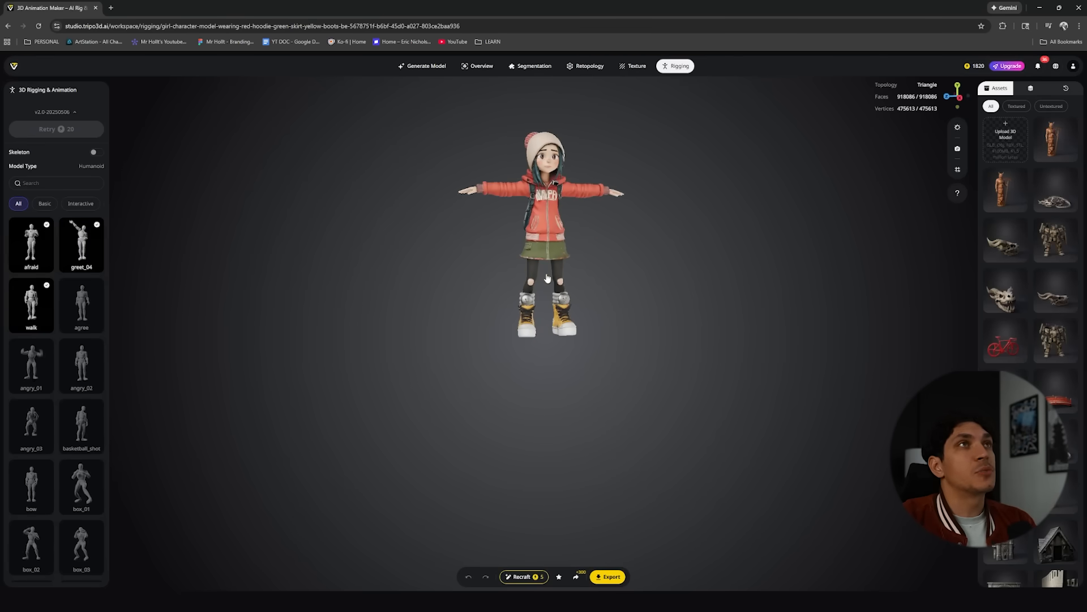
{"action": "scroll", "coordinate": [543, 243], "scroll_direction": "down", "scroll_amount": 5}
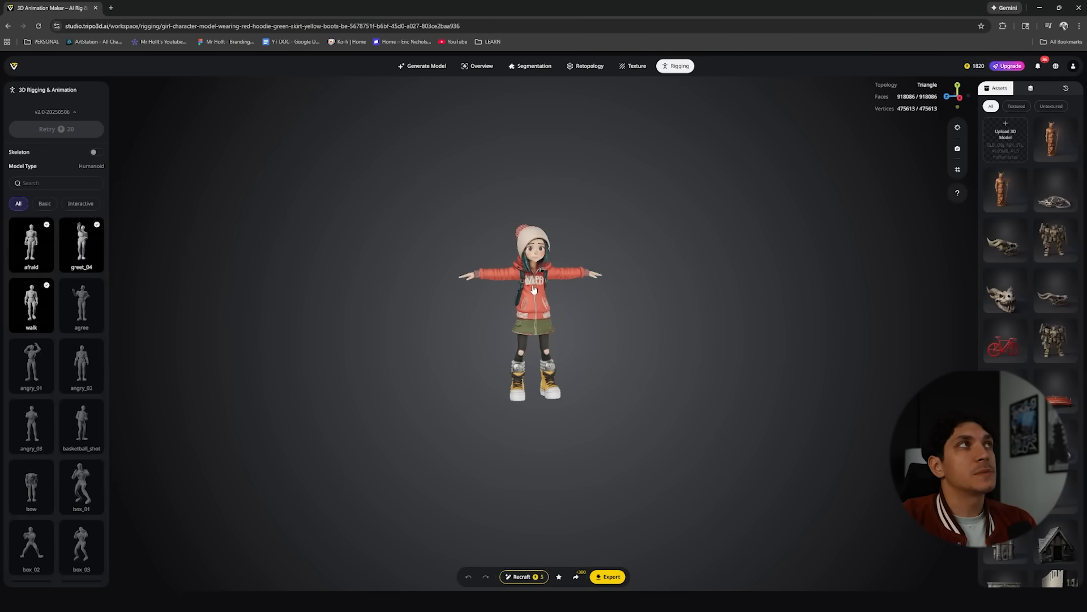
{"action": "left_click_drag", "start_coordinate": [543, 313], "coordinate": [516, 315]}
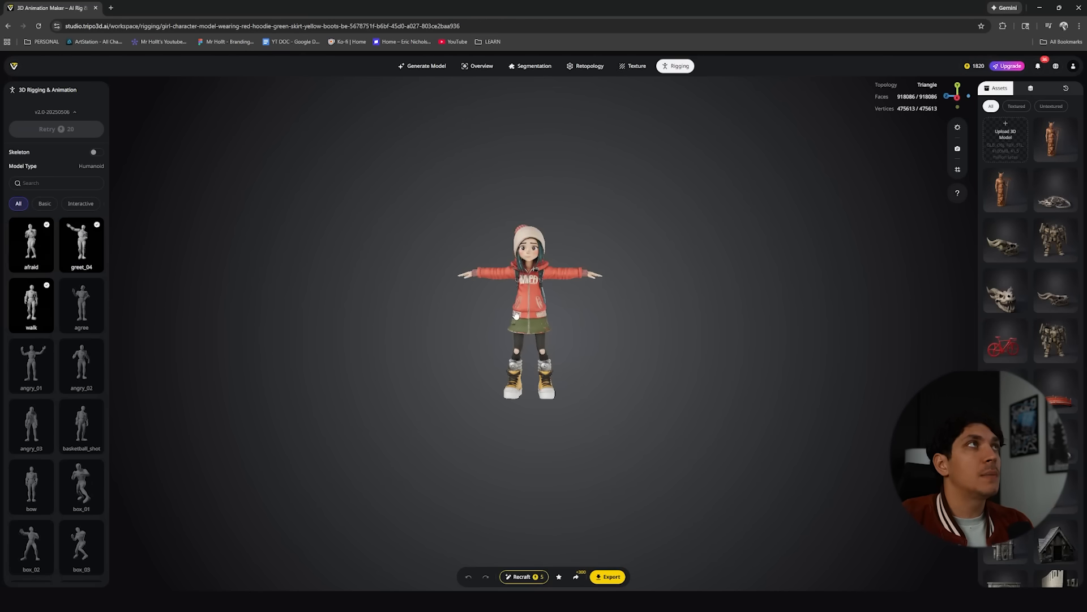
{"action": "scroll", "coordinate": [515, 315], "scroll_direction": "up", "scroll_amount": 4}
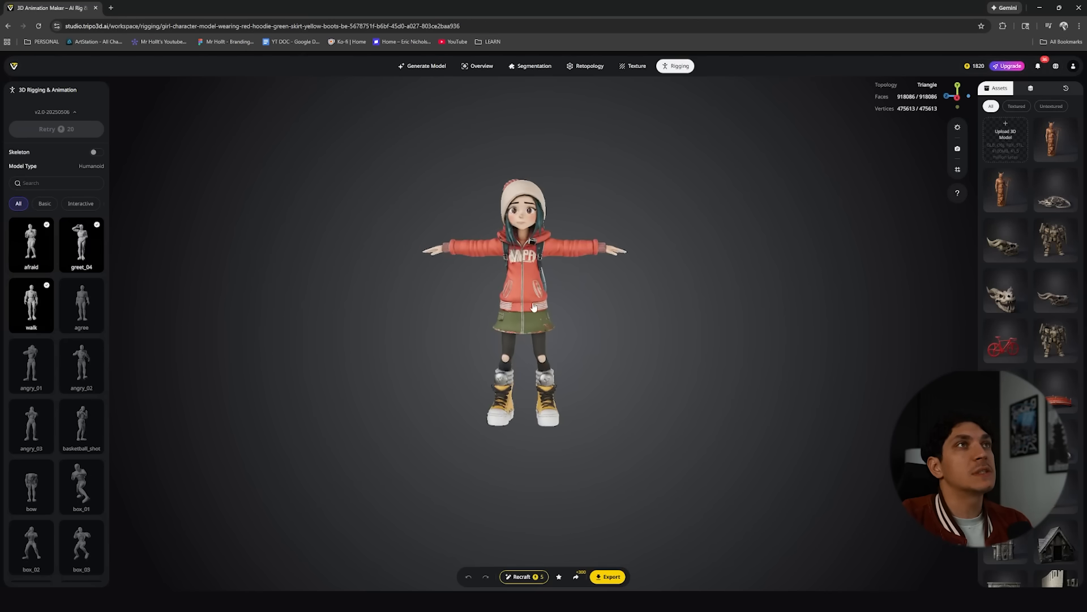
{"action": "left_click_drag", "start_coordinate": [516, 315], "coordinate": [580, 313]}
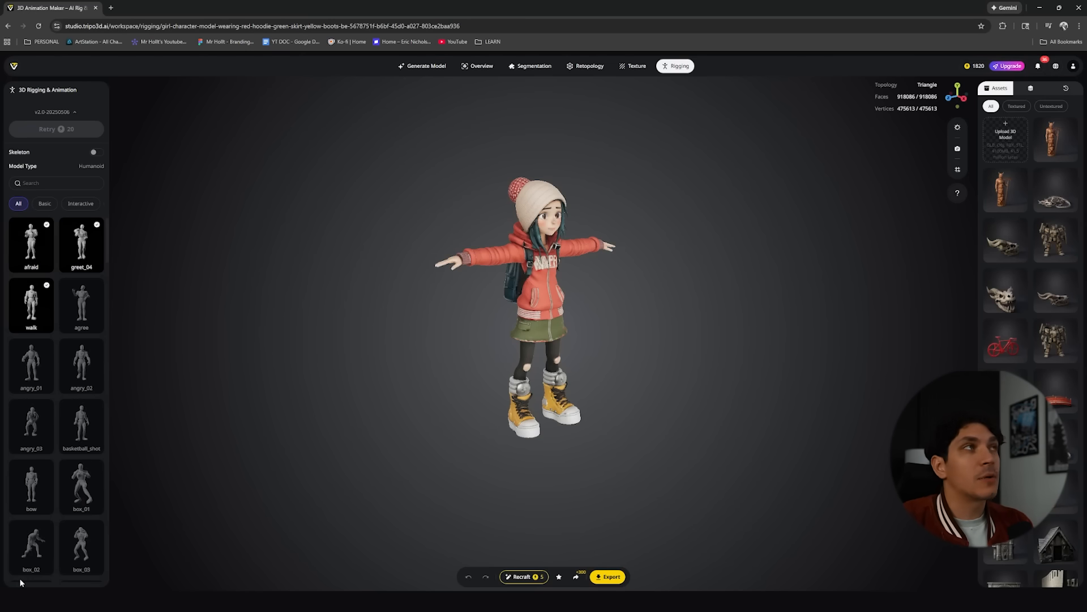
{"action": "scroll", "coordinate": [59, 474], "scroll_direction": "down", "scroll_amount": 10}
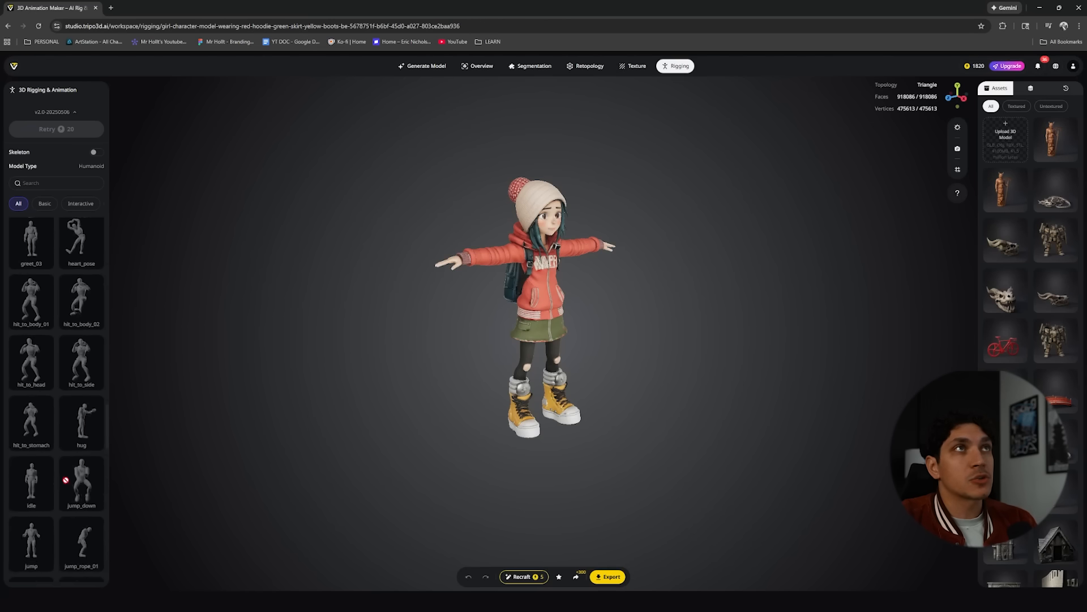
{"action": "scroll", "coordinate": [68, 474], "scroll_direction": "up", "scroll_amount": 10}
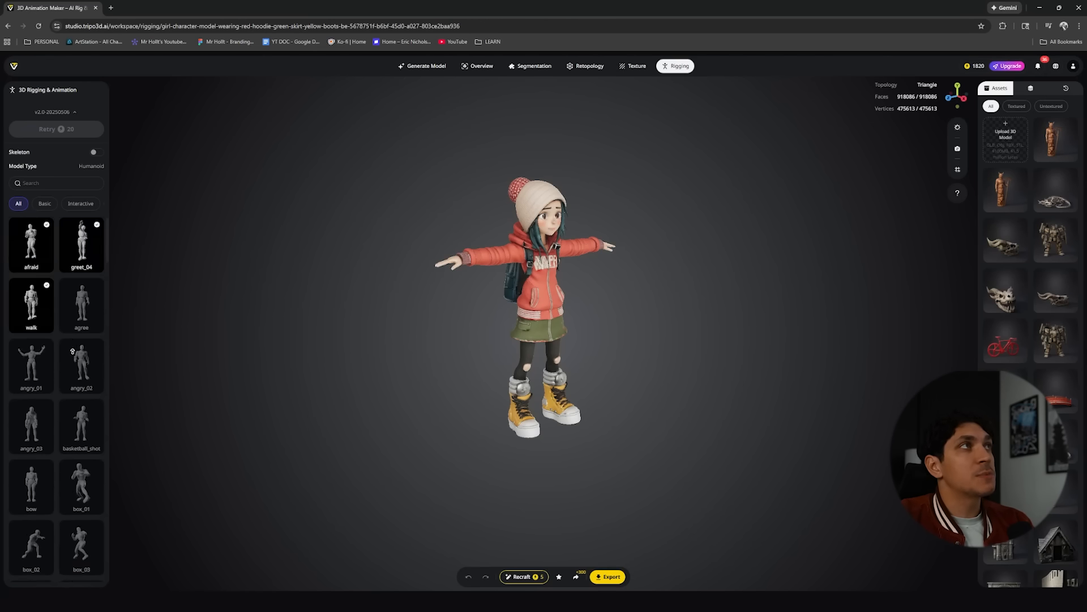
{"action": "left_click_drag", "start_coordinate": [451, 342], "coordinate": [533, 300]}
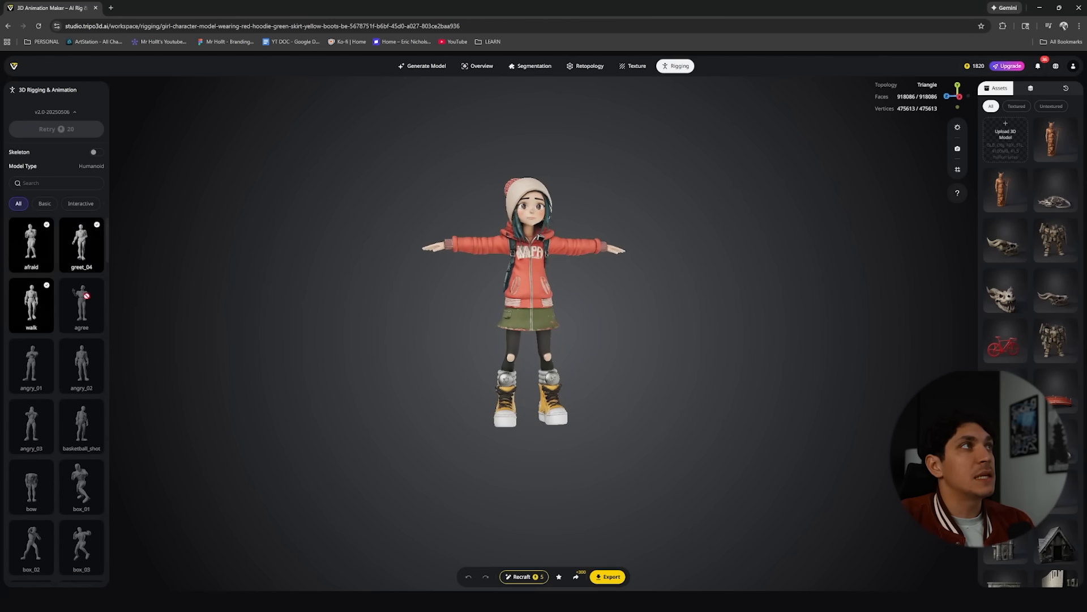
Preview the afraid, greet_04 and walk animations on the rigged girl character
{"action": "left_click", "coordinate": [30, 256]}
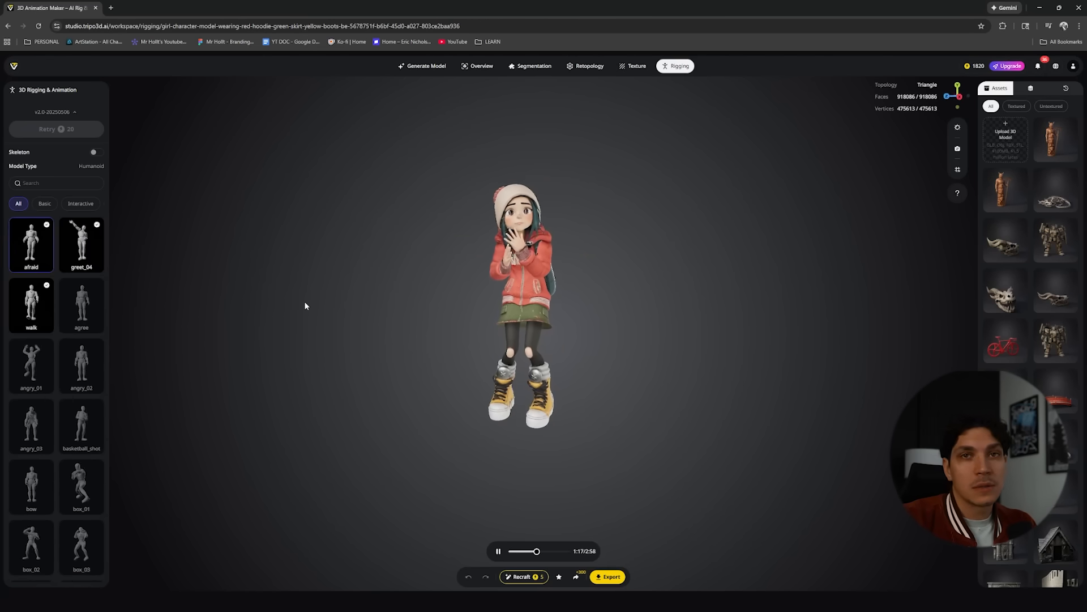
{"action": "left_click", "coordinate": [82, 247]}
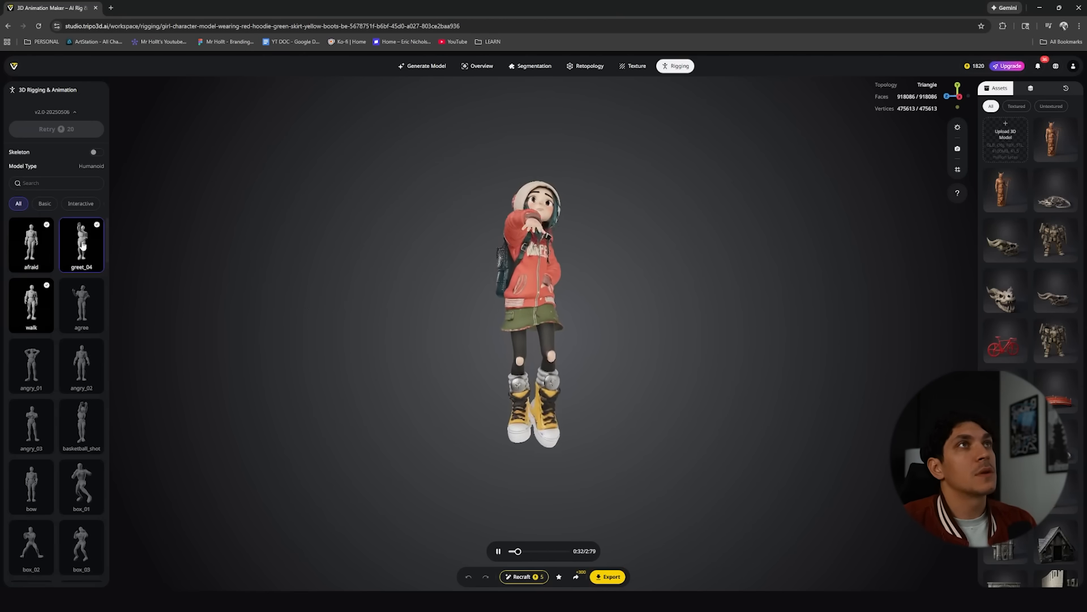
{"action": "left_click", "coordinate": [32, 318]}
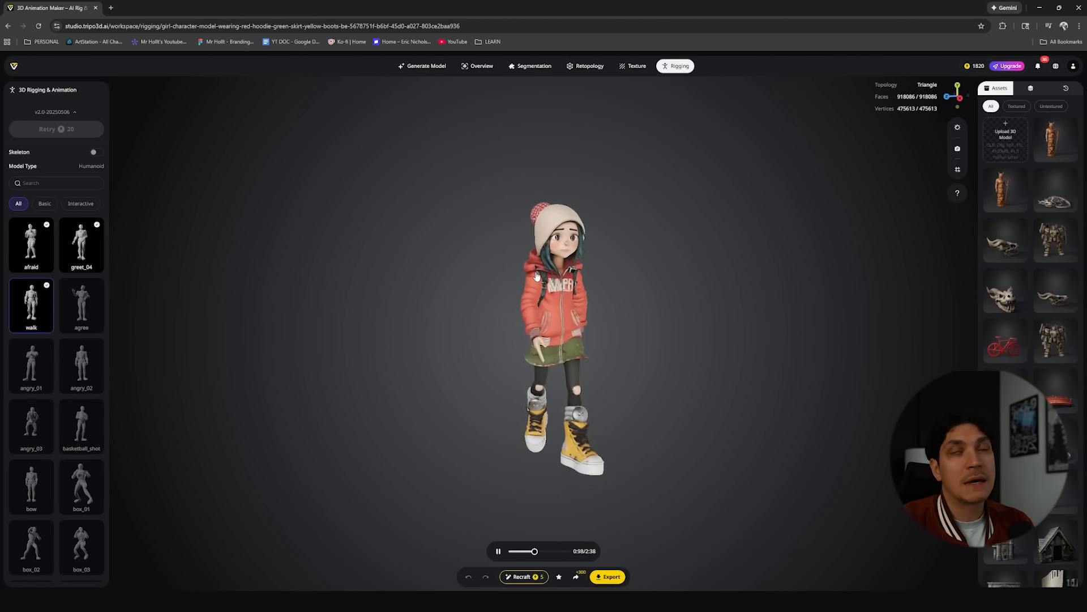
Generate a new model at Ultra mesh quality from the dragon skull picture in the Tripo_AI_Images folder
{"action": "left_click", "coordinate": [424, 66]}
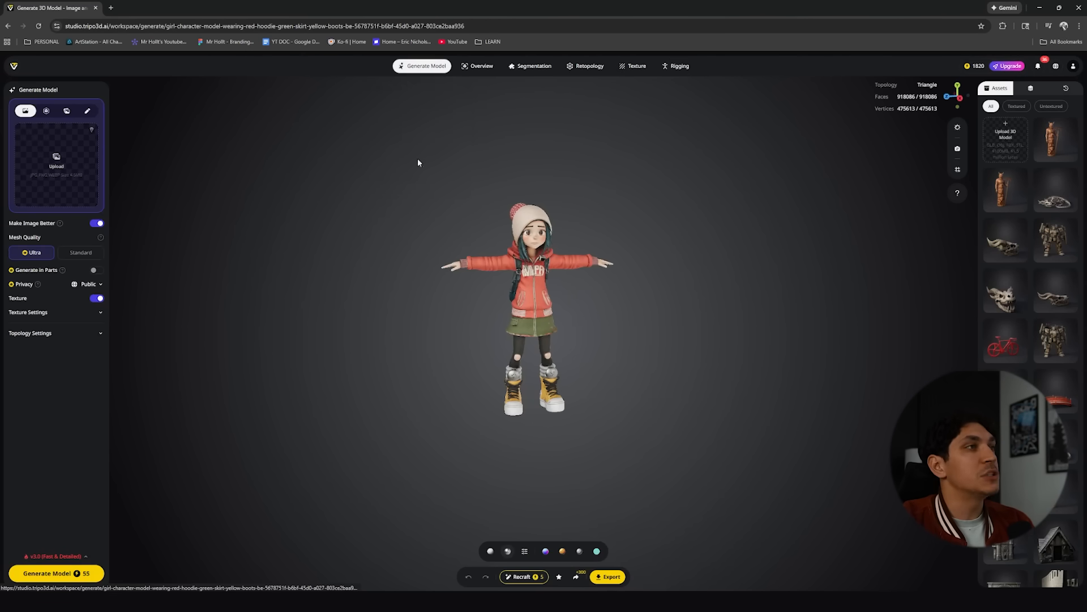
{"action": "left_click", "coordinate": [56, 162]}
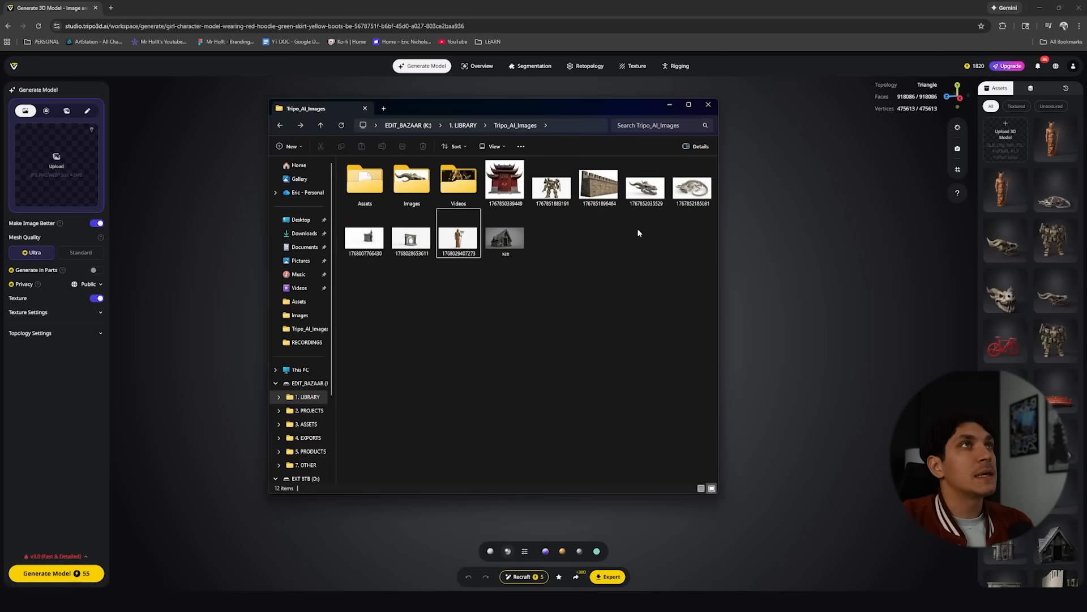
{"action": "left_click", "coordinate": [646, 187]}
{"action": "left_click_drag", "start_coordinate": [646, 187], "coordinate": [91, 170]}
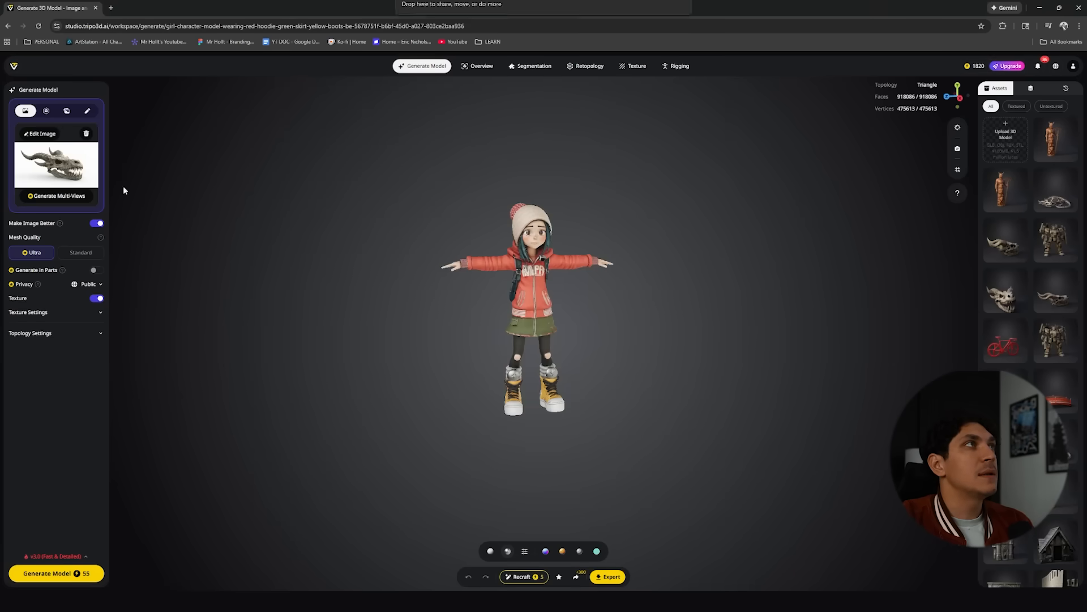
{"action": "left_click", "coordinate": [59, 574]}
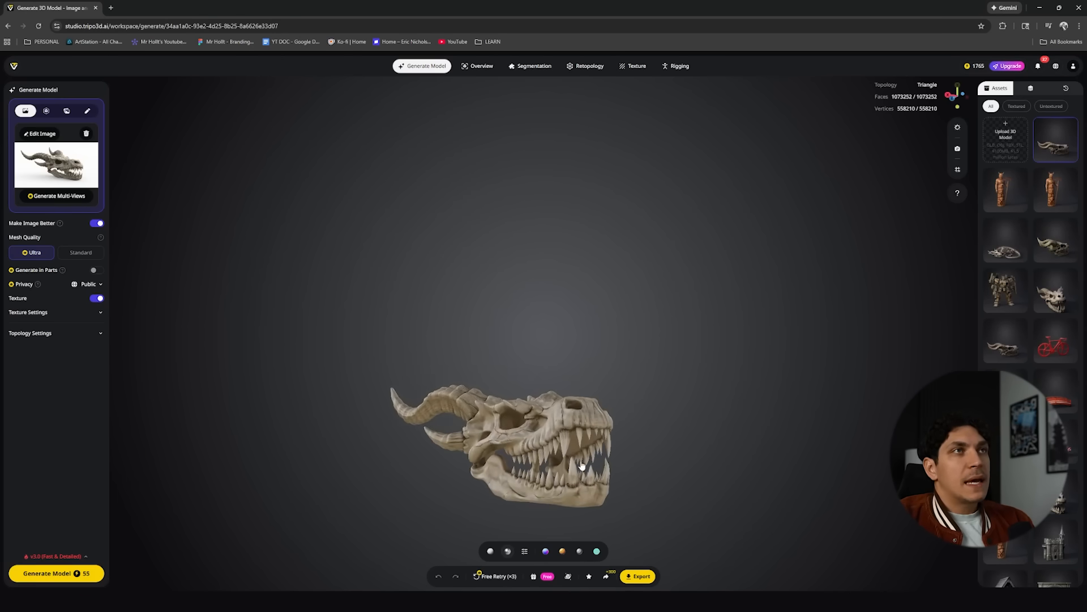
Export the generated dragon skull model in FBX format with the Blender preset
{"action": "left_click_drag", "start_coordinate": [585, 479], "coordinate": [544, 451]}
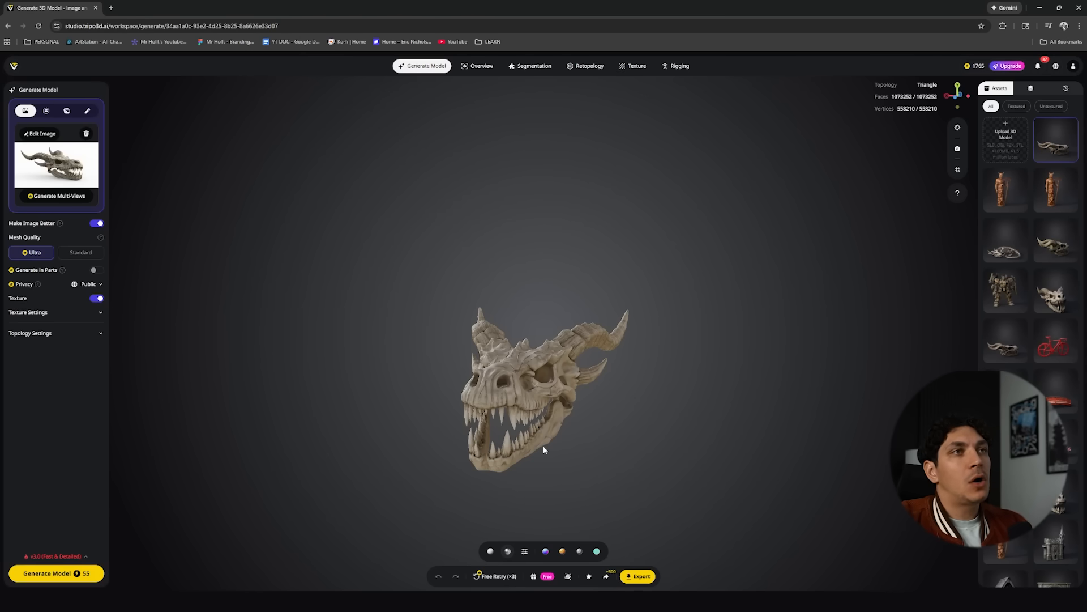
{"action": "left_click", "coordinate": [638, 577]}
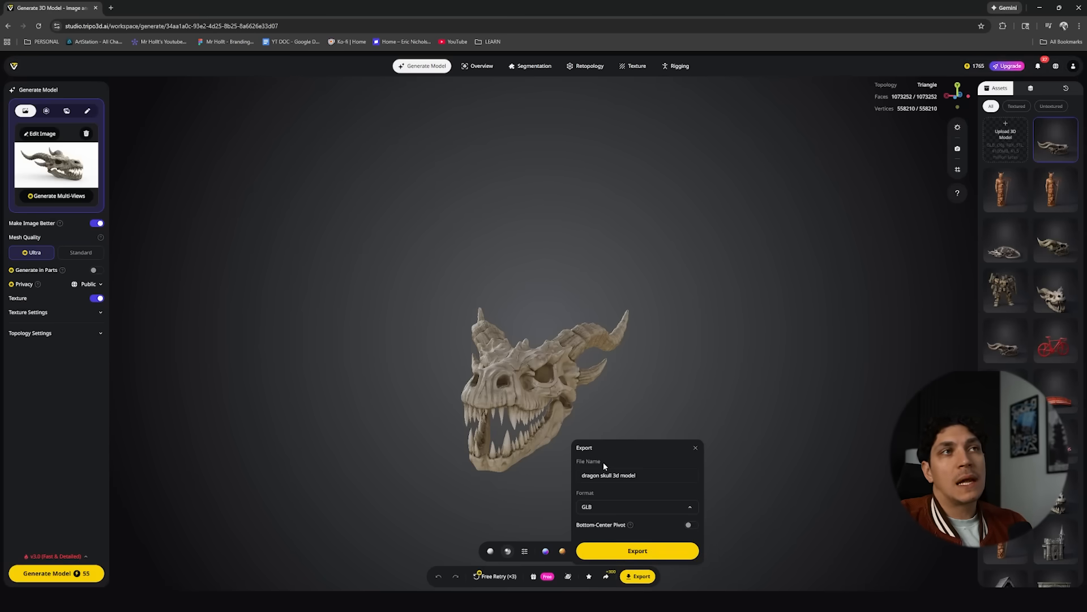
{"action": "left_click", "coordinate": [611, 505]}
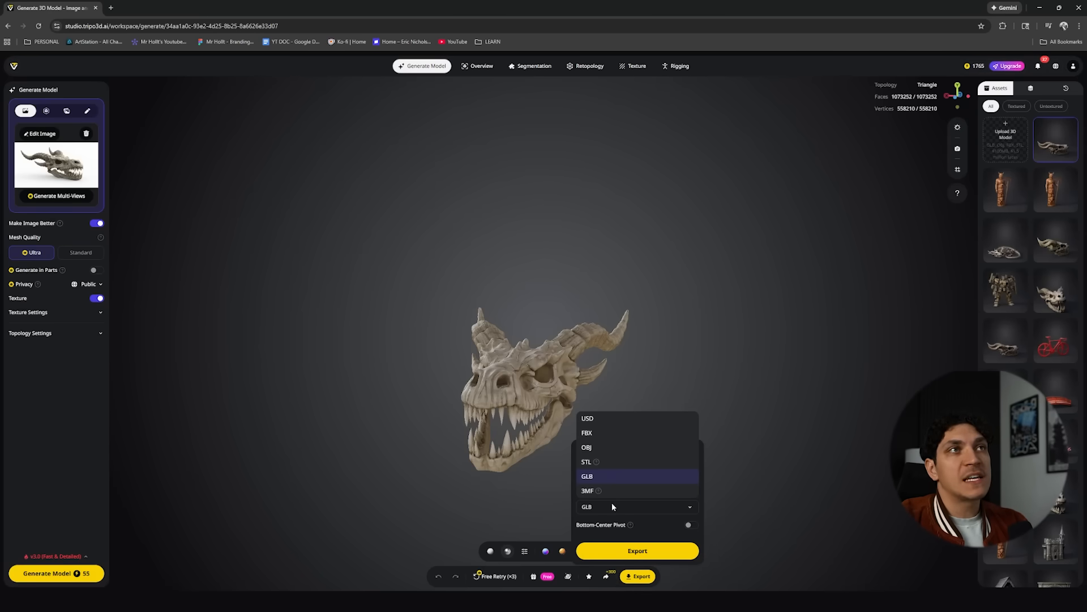
{"action": "left_click", "coordinate": [611, 435]}
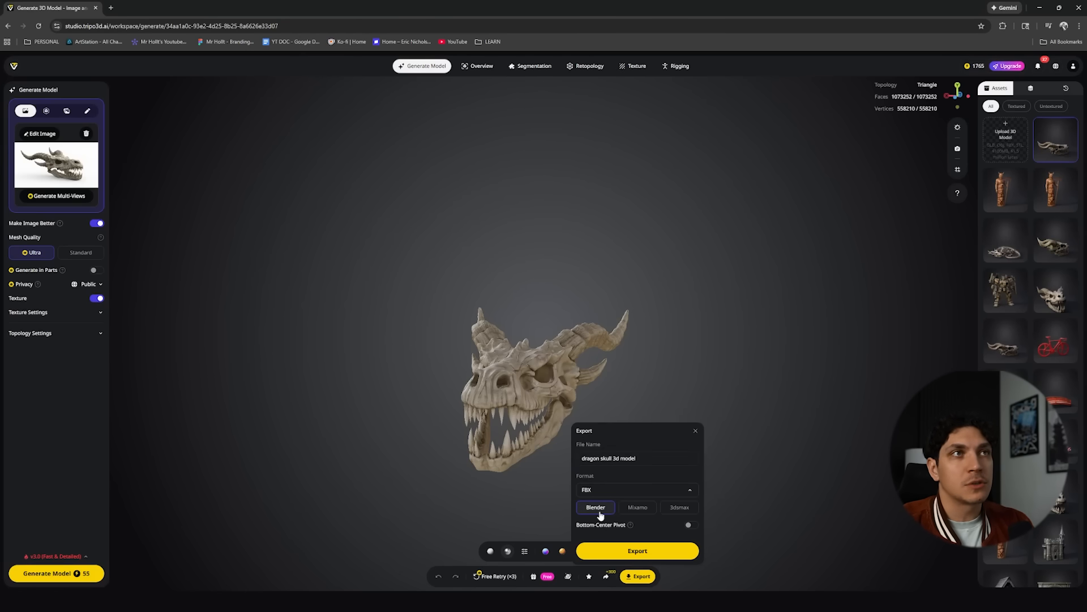
{"action": "left_click", "coordinate": [620, 491]}
{"action": "left_click", "coordinate": [620, 491]}
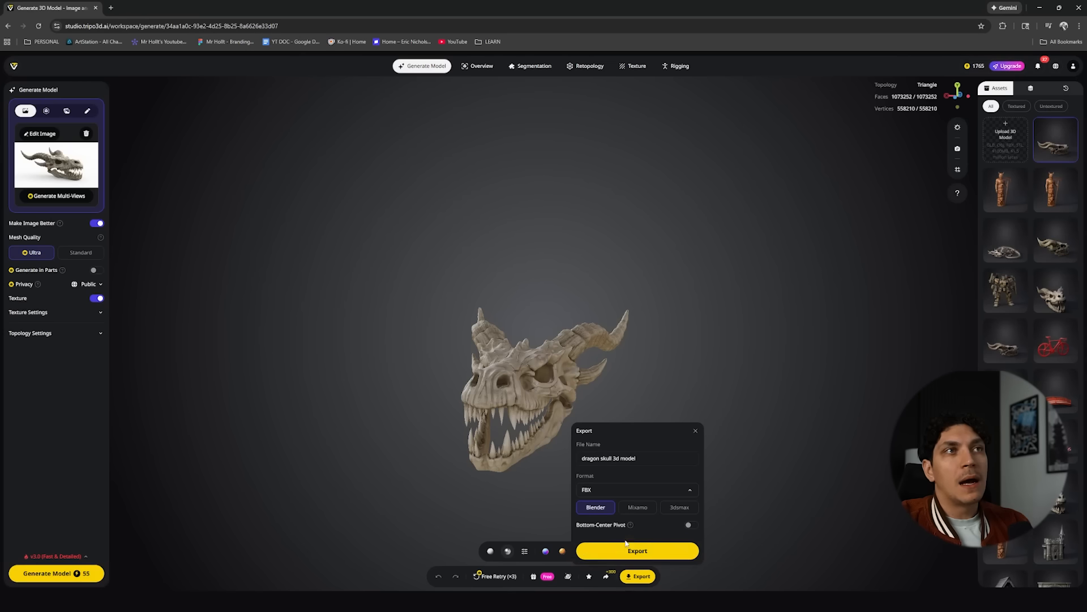
{"action": "left_click", "coordinate": [626, 550]}
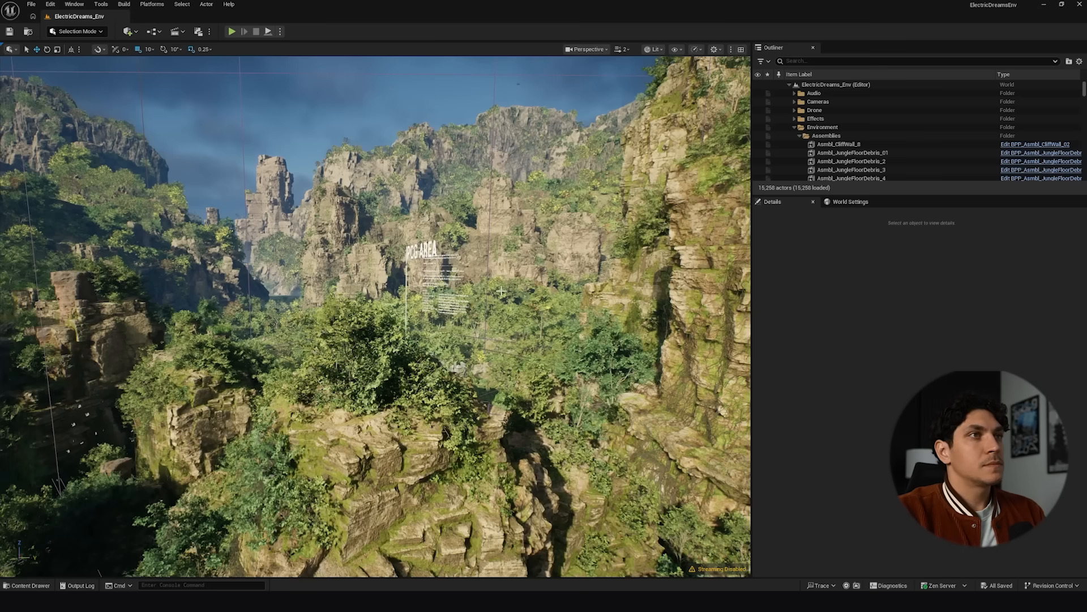
Switch to Unreal Engine and examine the ElectricDreams_Env landscape and the dragon skeleton lying in the forest
{"action": "right_click_drag", "start_coordinate": [498, 290], "coordinate": [381, 275]}
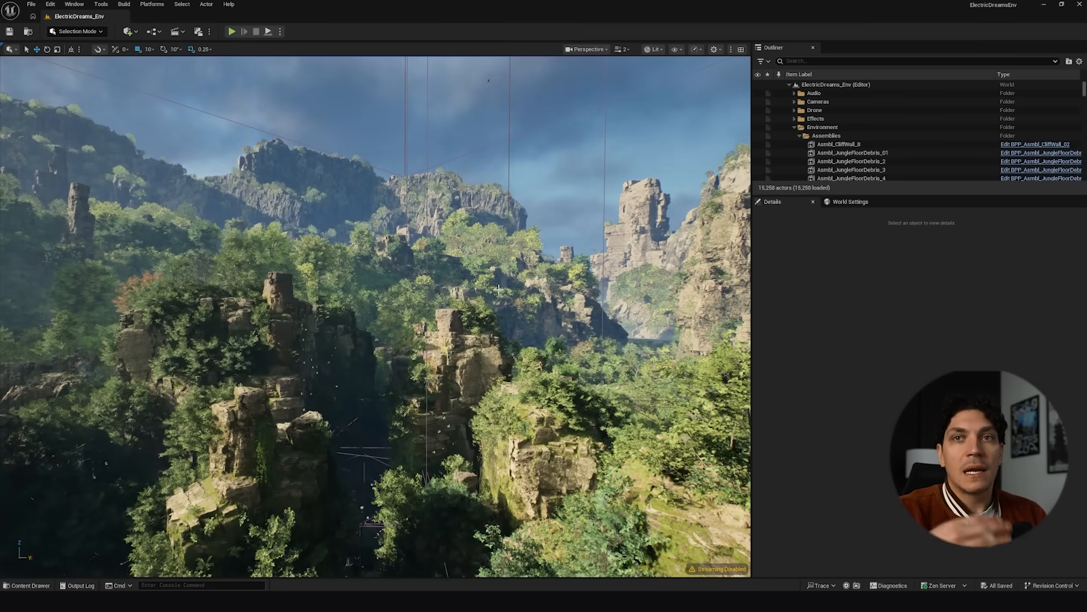
{"action": "mouse_move", "coordinate": [530, 273]}
{"action": "right_mouse_down"}
{"action": "mouse_move", "coordinate": [436, 305]}
{"action": "mouse_move", "coordinate": [435, 320]}
{"action": "mouse_move", "coordinate": [385, 343]}
{"action": "mouse_move", "coordinate": [351, 328]}
{"action": "mouse_move", "coordinate": [346, 269]}
{"action": "mouse_move", "coordinate": [527, 269]}
{"action": "mouse_move", "coordinate": [546, 279]}
{"action": "mouse_move", "coordinate": [544, 290]}
{"action": "right_mouse_up"}
{"action": "key", "text": "w"}
{"action": "key", "text": "w"}
{"action": "key", "text": "w"}
{"action": "key", "text": "q"}
{"action": "scroll", "coordinate": [544, 289], "scroll_direction": "down", "scroll_amount": 2}
{"action": "left_click", "coordinate": [527, 298]}
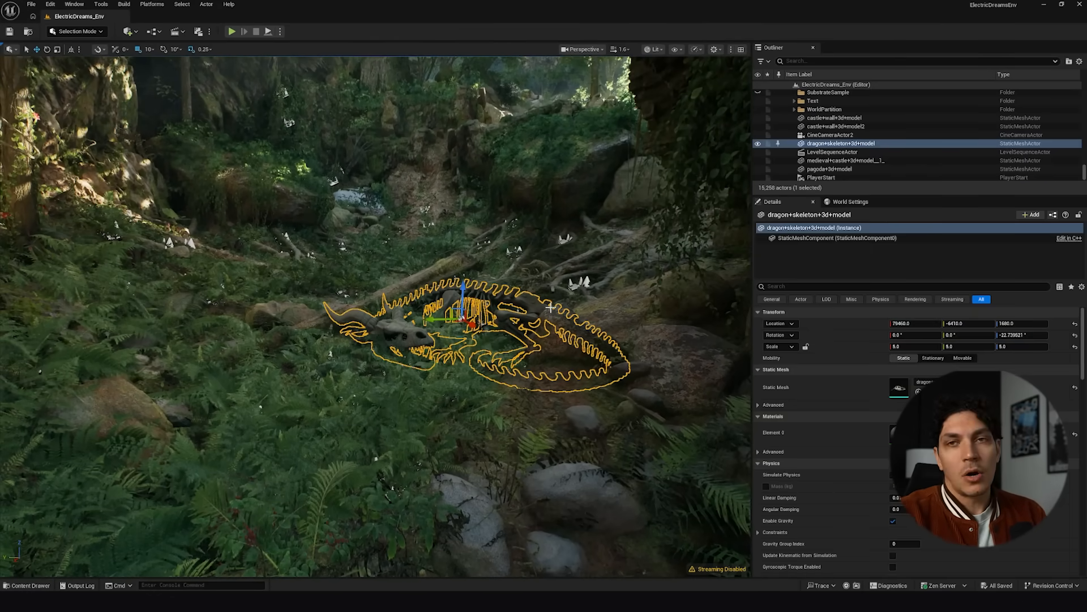
{"action": "left_click", "coordinate": [627, 300]}
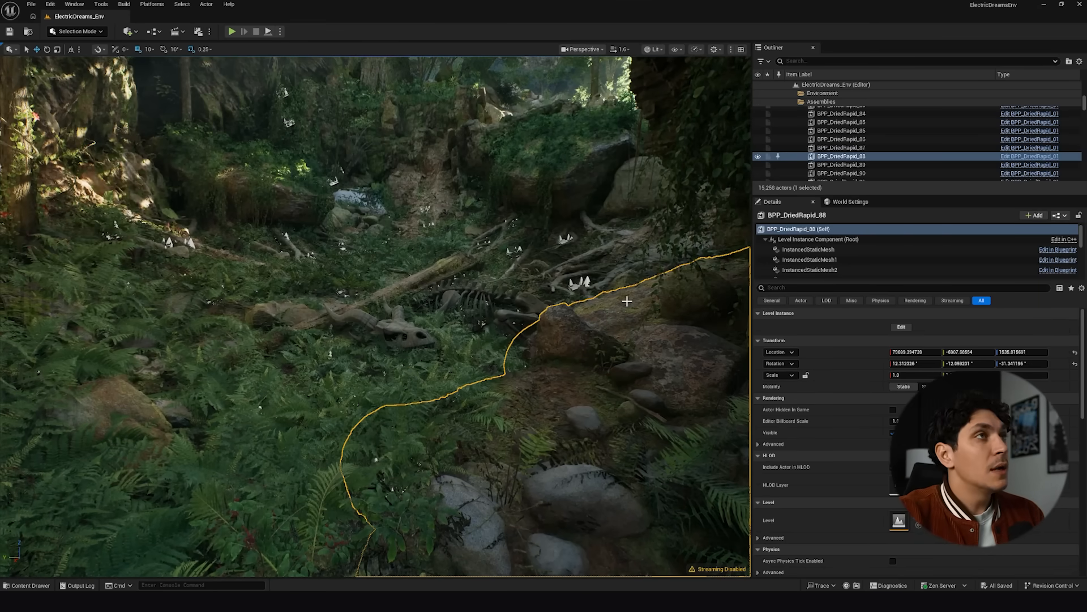
Open the Dragon_Skull folder inside Tripo_Meshes in the project content
{"action": "key", "text": "ctrl+space"}
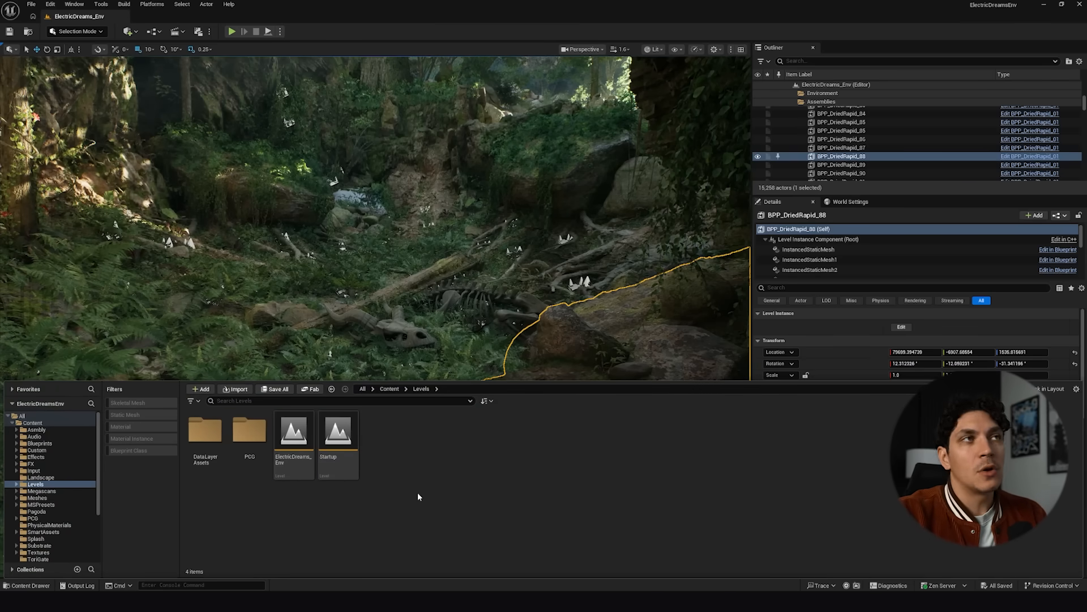
{"action": "right_click", "coordinate": [446, 479]}
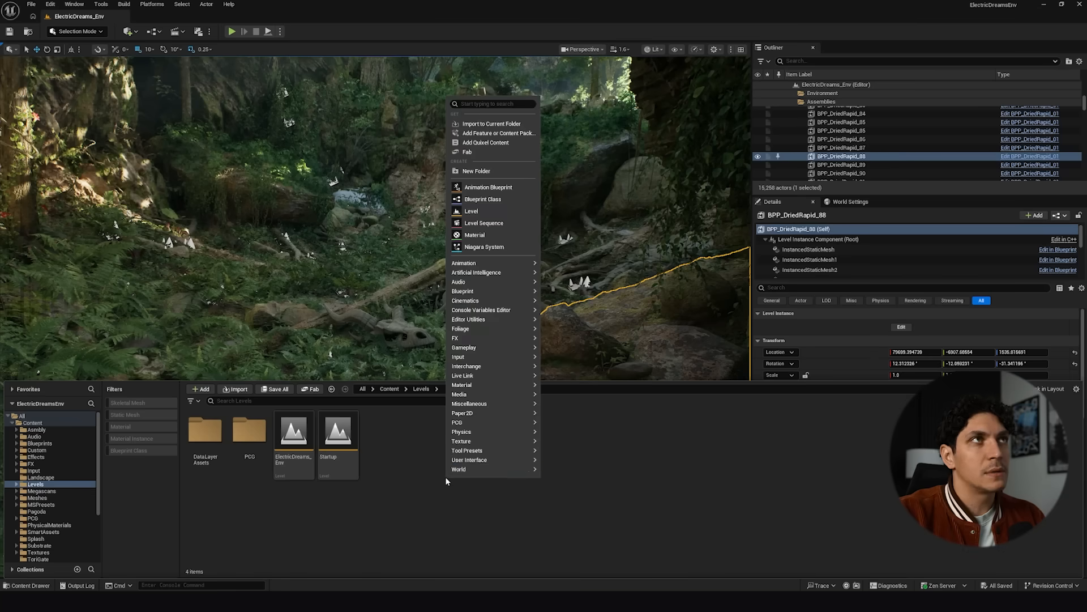
{"action": "left_click", "coordinate": [402, 521]}
{"action": "scroll", "coordinate": [60, 504], "scroll_direction": "down", "scroll_amount": 3}
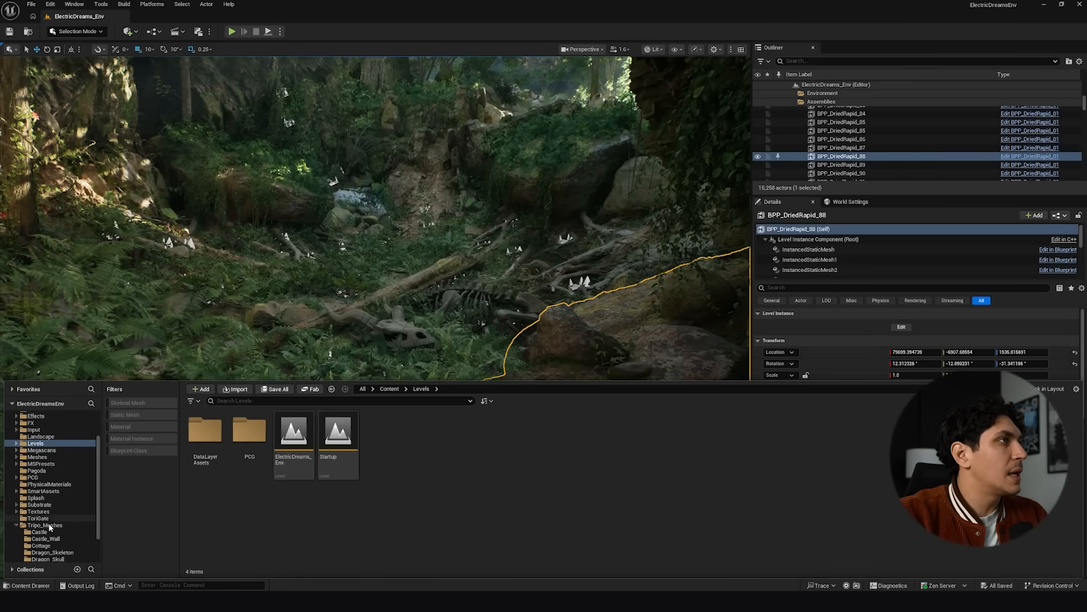
{"action": "left_click", "coordinate": [37, 526]}
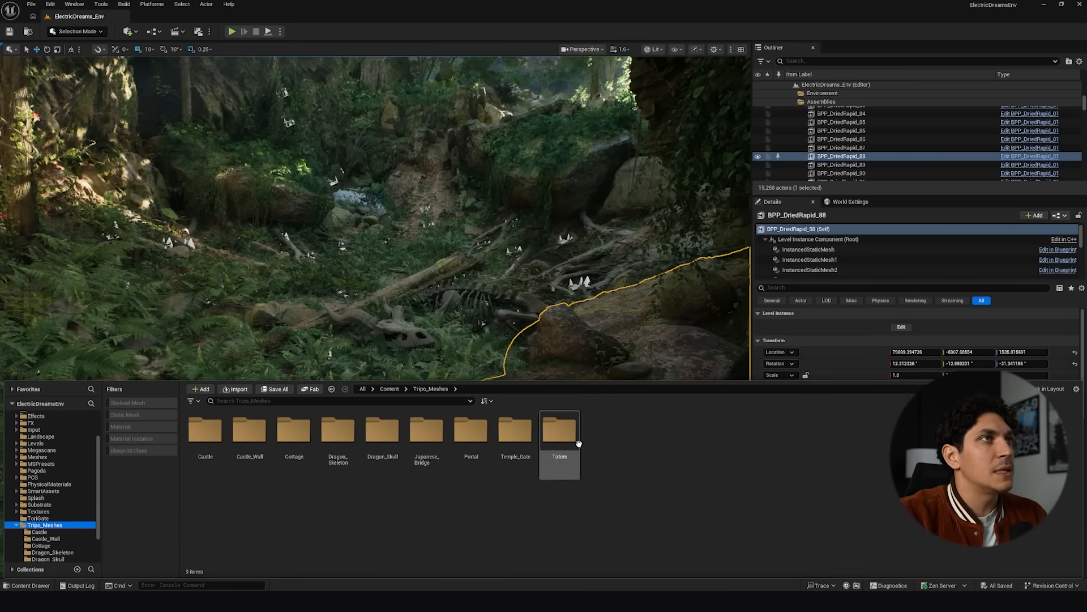
{"action": "double_click", "coordinate": [383, 439]}
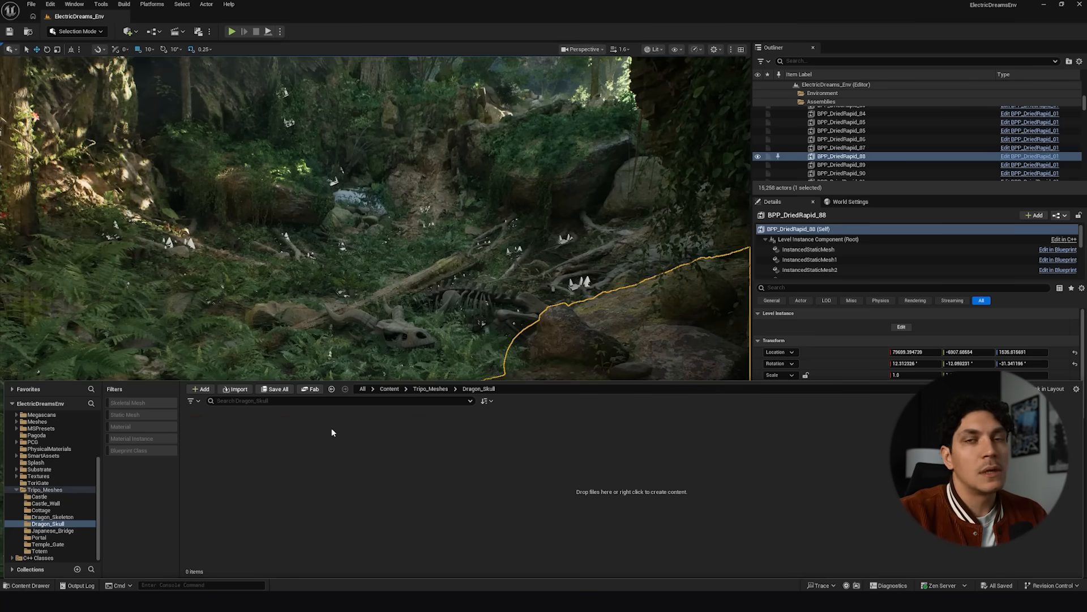
Start an import from Tripo_AI_Images/Assets in 1. LIBRARY and check the texture files in the dinosaur+skull+3d+model.fbm folder
{"action": "left_click", "coordinate": [236, 390]}
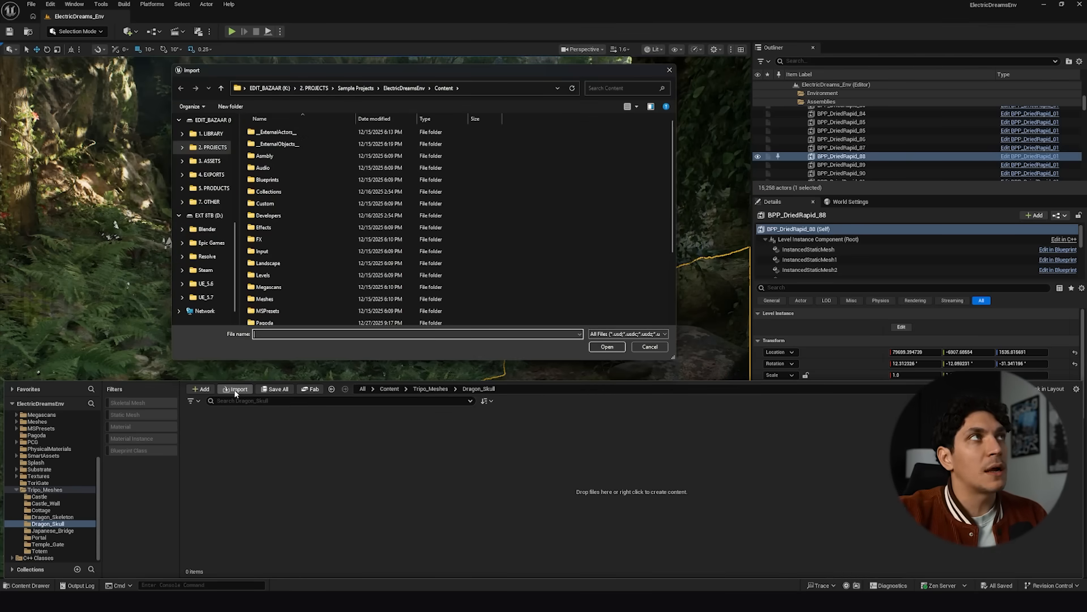
{"action": "left_click", "coordinate": [213, 134]}
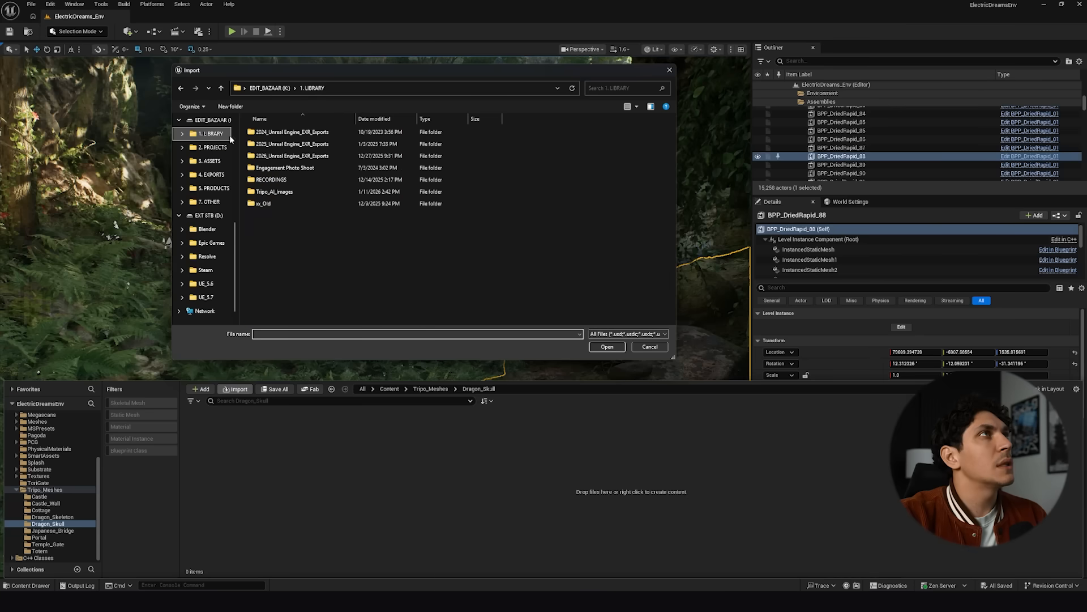
{"action": "double_click", "coordinate": [274, 191]}
{"action": "double_click", "coordinate": [277, 139]}
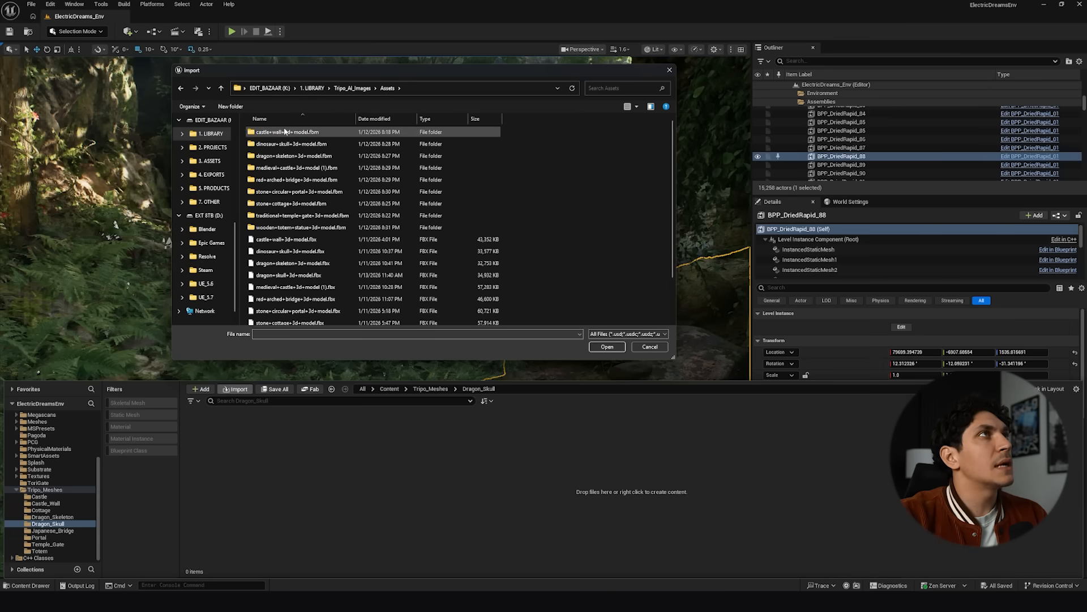
{"action": "left_click", "coordinate": [270, 144]}
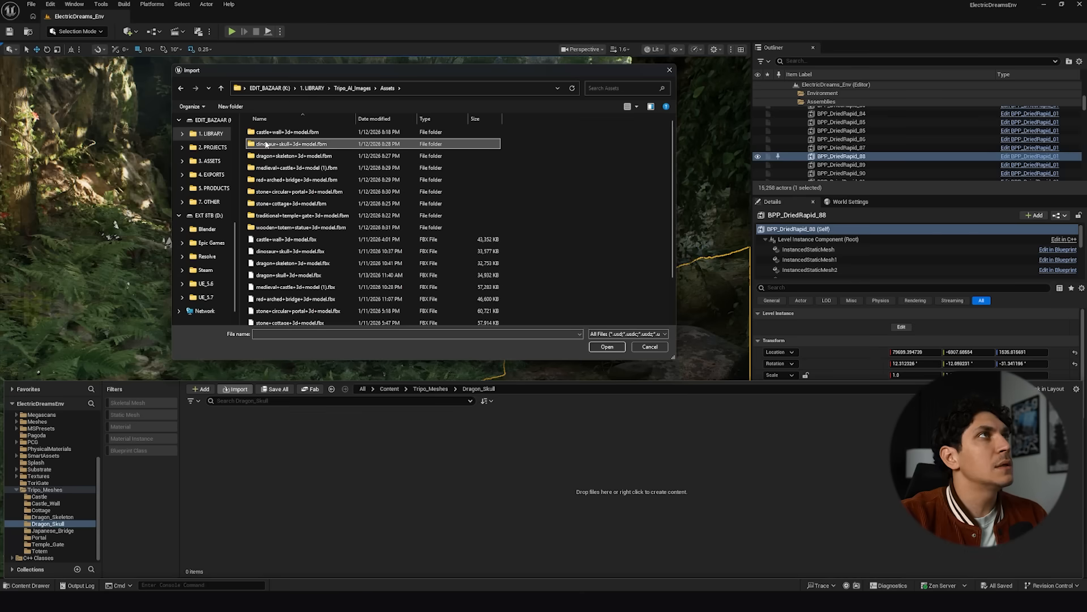
{"action": "double_click", "coordinate": [266, 144]}
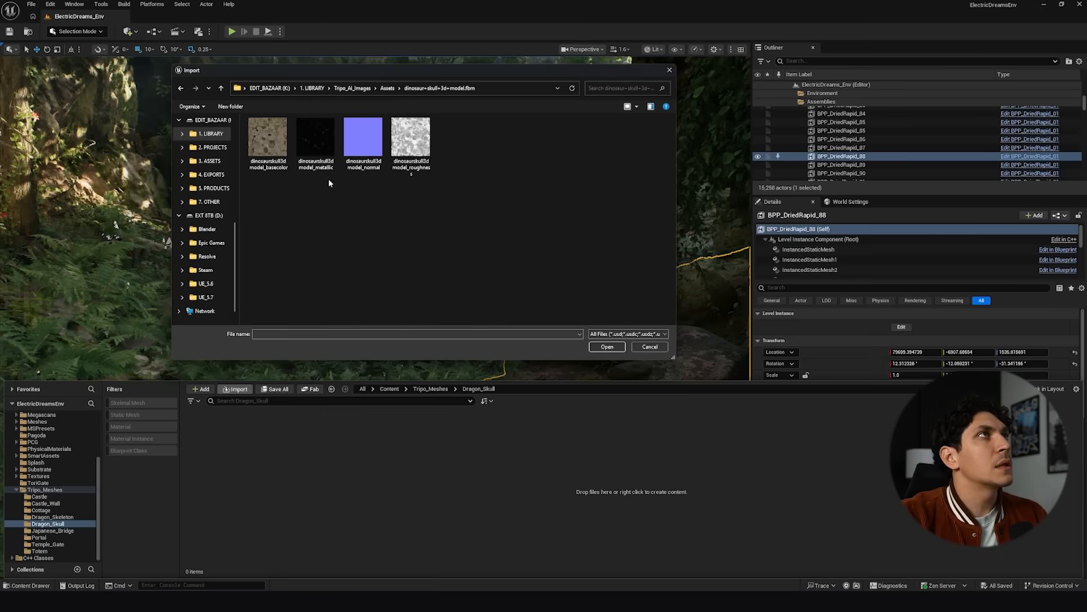
{"action": "left_click", "coordinate": [181, 88]}
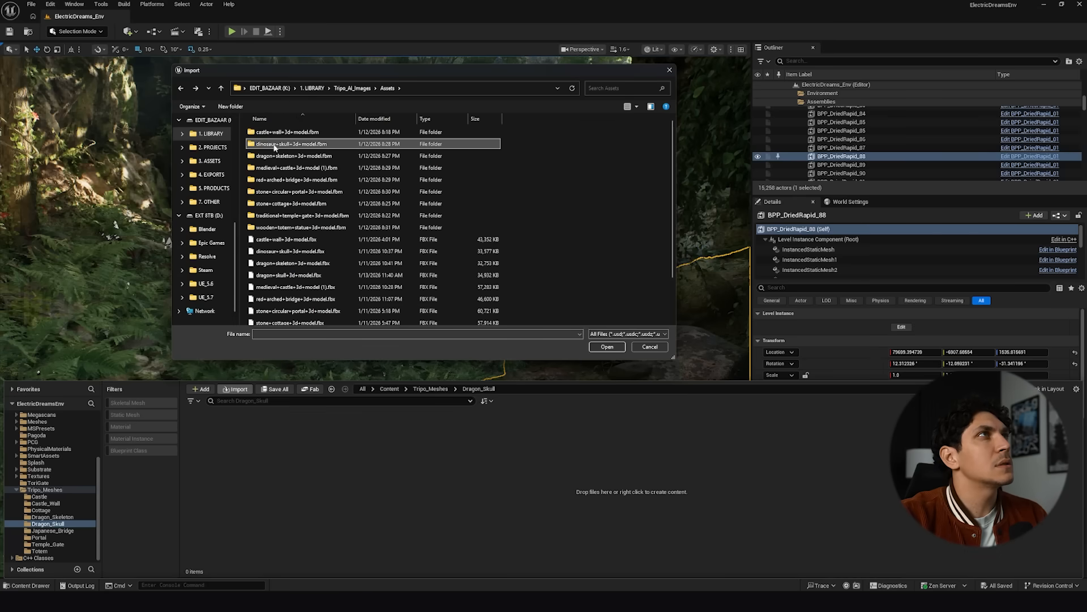
Import dinosaur+skull+3d+model.fbx into the Dragon_Skull folder with the default import settings
{"action": "left_click", "coordinate": [290, 253]}
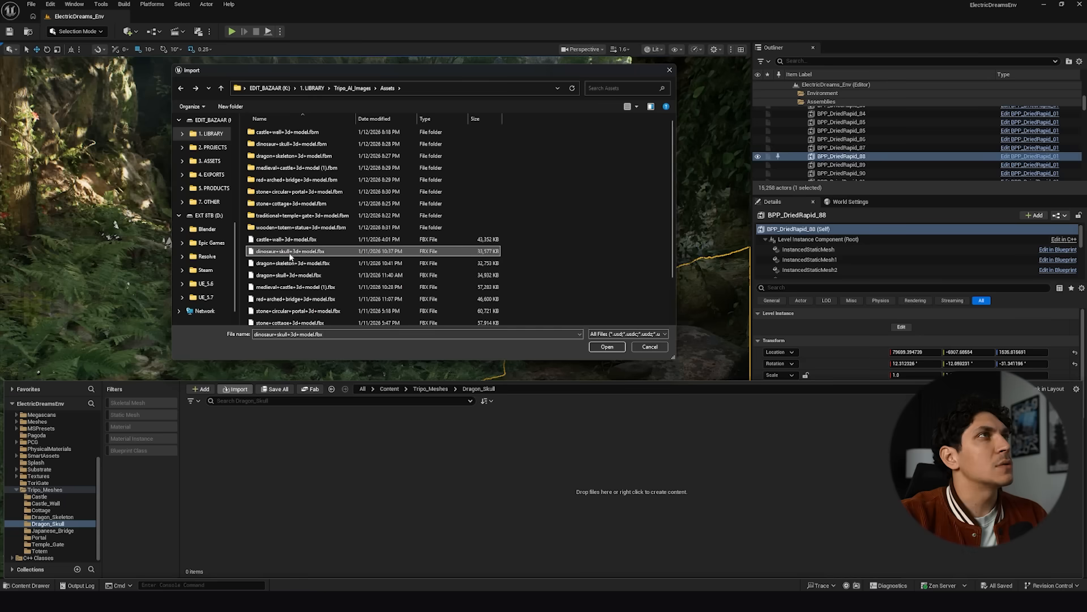
{"action": "left_click", "coordinate": [610, 348]}
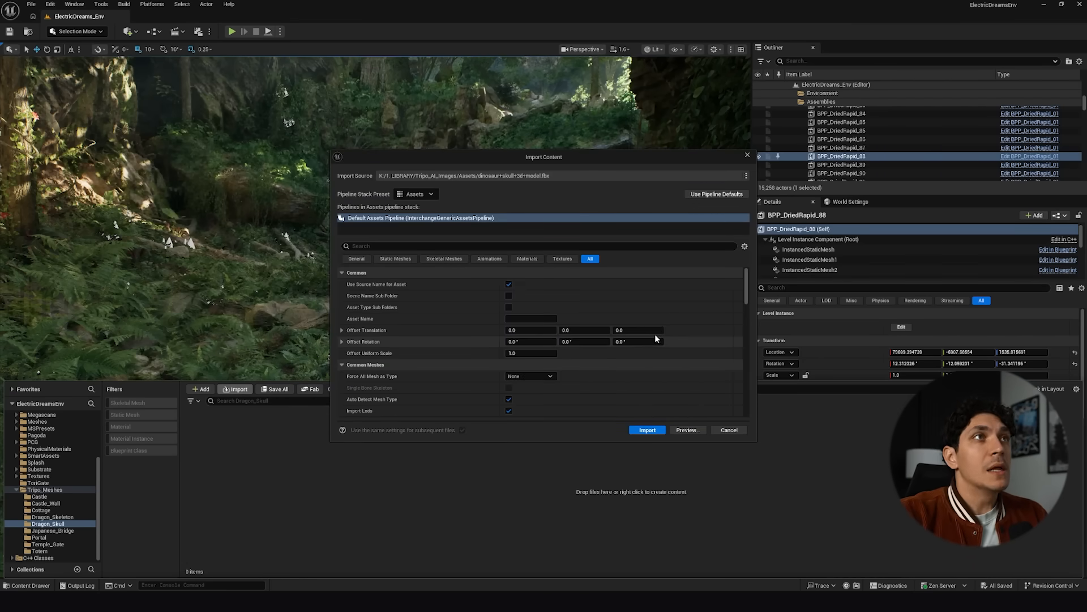
{"action": "left_click_drag", "start_coordinate": [748, 300], "coordinate": [753, 416]}
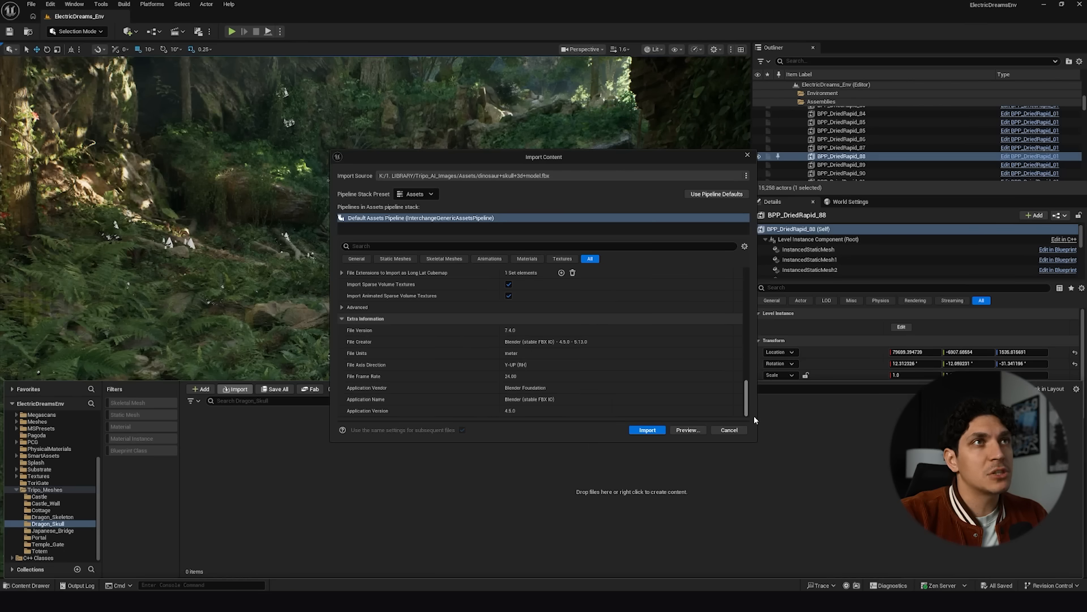
{"action": "left_click", "coordinate": [649, 429]}
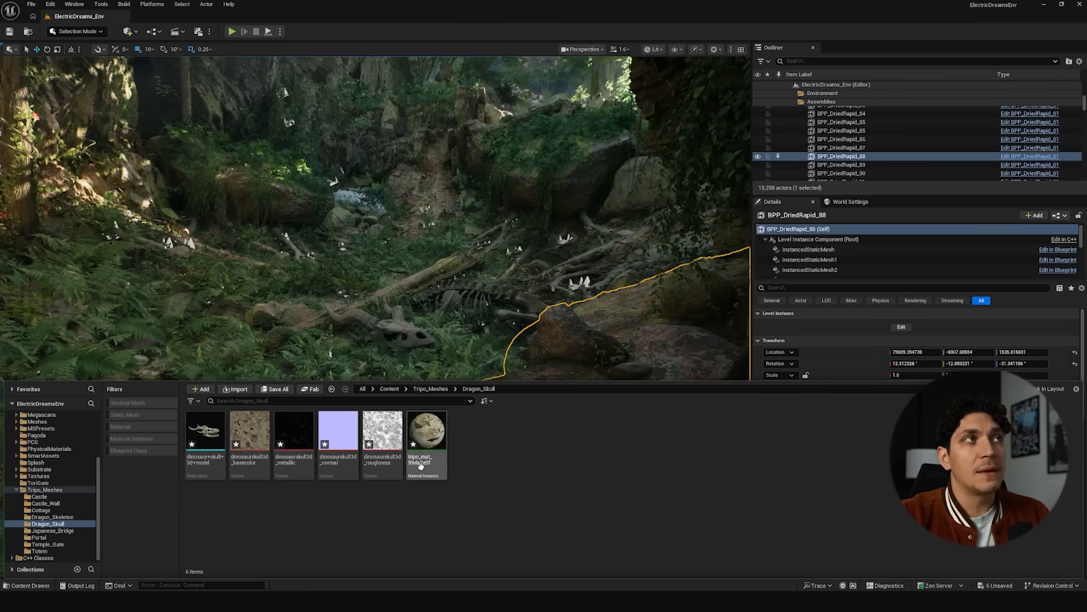
Place the dinosaur skull mesh in the forest behind the dragon skeleton and scale it uniformly to 8.25
{"action": "mouse_move", "coordinate": [420, 465]}
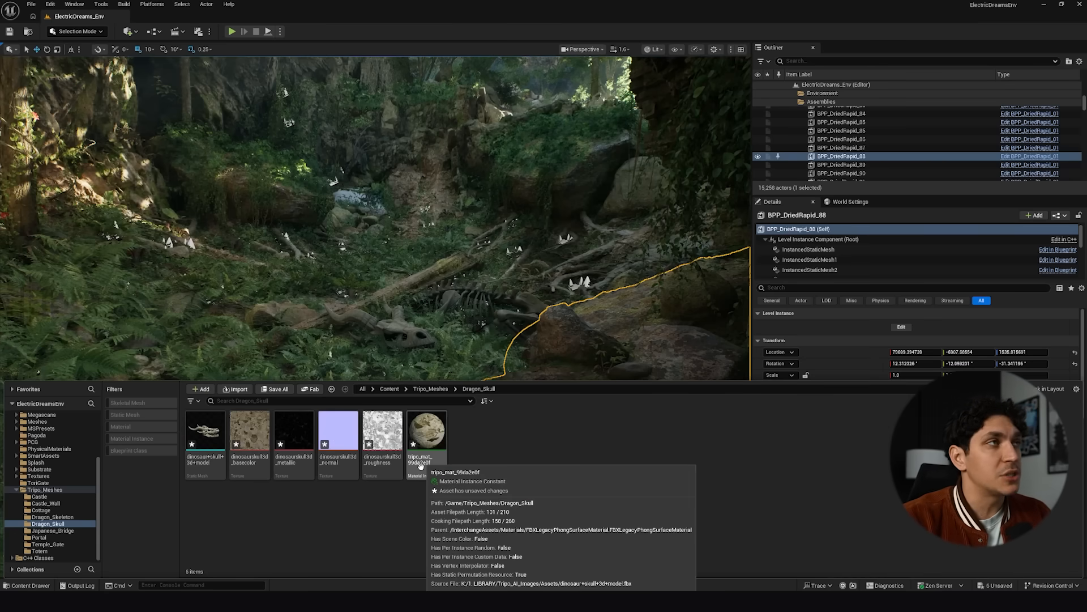
{"action": "mouse_move", "coordinate": [199, 441]}
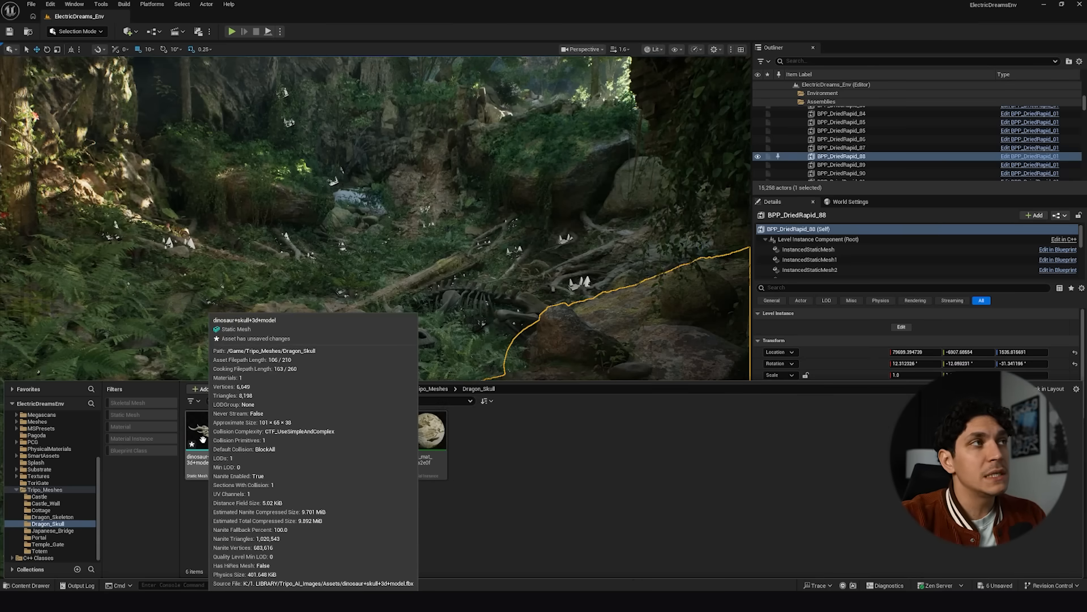
{"action": "left_click_drag", "start_coordinate": [199, 441], "coordinate": [343, 242]}
{"action": "key", "text": "r"}
{"action": "key", "text": "w"}
{"action": "key", "text": "ctrl+z"}
Move the skull into position on the forest floor and rotate it to about -7.43° around Y
{"action": "right_click_drag", "start_coordinate": [400, 239], "coordinate": [391, 366]}
{"action": "key", "text": "w"}
{"action": "key", "text": "s"}
{"action": "left_click_drag", "start_coordinate": [392, 276], "coordinate": [418, 229]}
{"action": "key", "text": "e"}
{"action": "right_click_drag", "start_coordinate": [418, 229], "coordinate": [431, 126]}
{"action": "key", "text": "s"}
{"action": "key", "text": "s"}
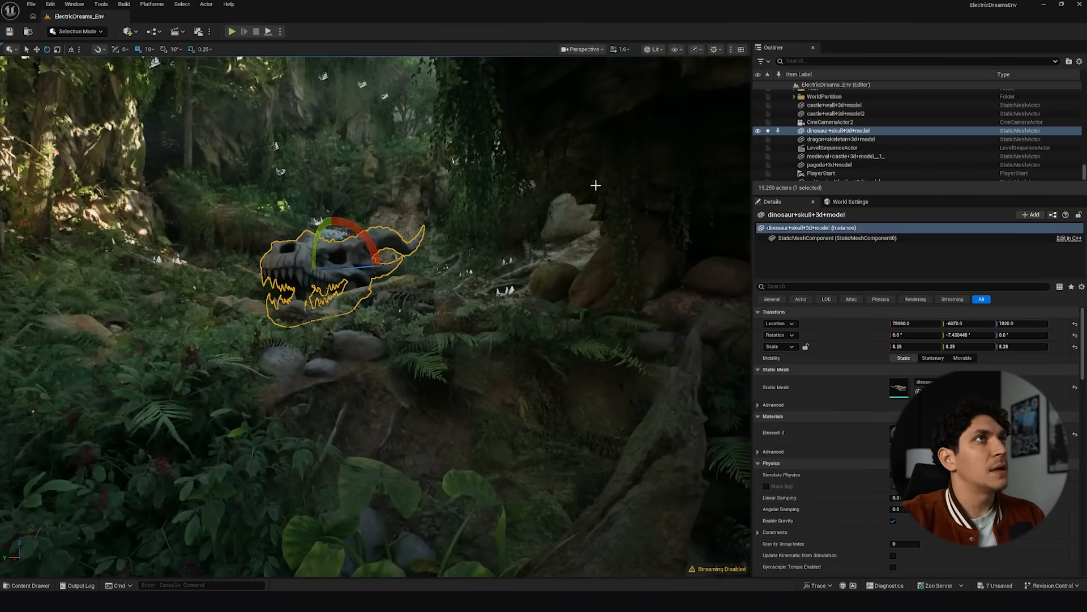
Examine the placed skull from farther back in the forest and fly through the level to view the castle
{"action": "left_click", "coordinate": [595, 185]}
{"action": "mouse_move", "coordinate": [594, 184]}
{"action": "right_mouse_down"}
{"action": "mouse_move", "coordinate": [604, 179]}
{"action": "mouse_move", "coordinate": [612, 196]}
{"action": "right_mouse_up"}
{"action": "key", "text": "a"}
{"action": "key", "text": "s"}
{"action": "scroll", "coordinate": [602, 187], "scroll_direction": "down", "scroll_amount": 2}
{"action": "key", "text": "w"}
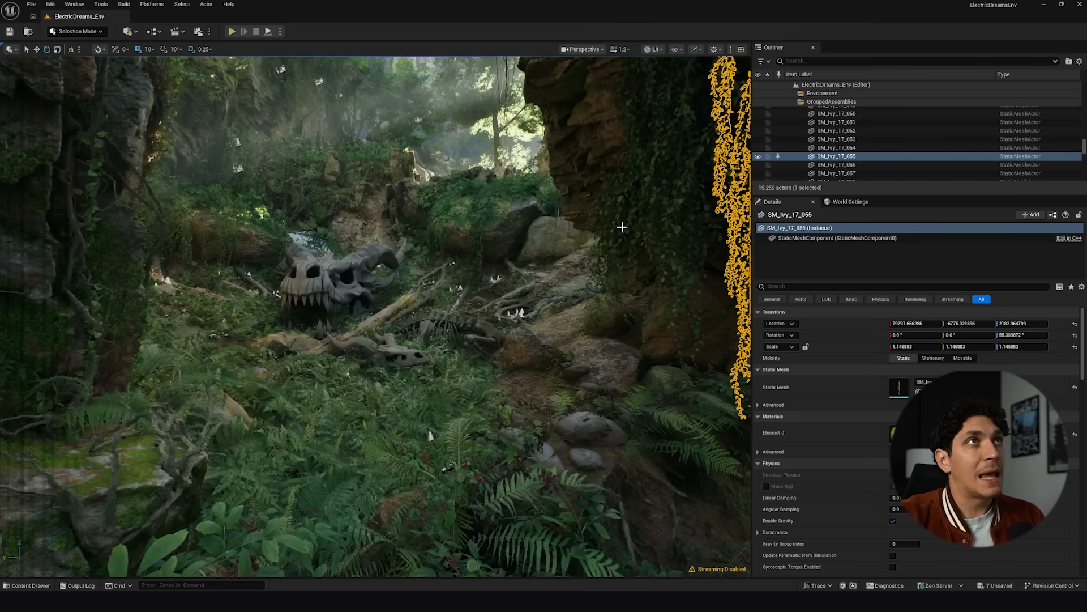
{"action": "right_click_drag", "start_coordinate": [630, 313], "coordinate": [861, 302]}
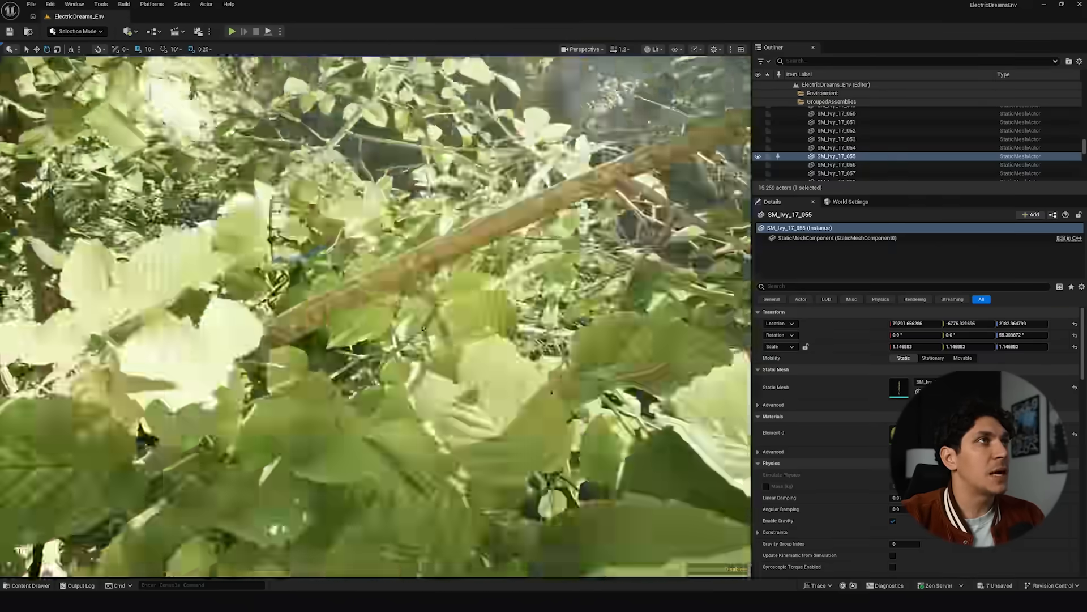
{"action": "right_click_drag", "start_coordinate": [376, 316], "coordinate": [317, 316]}
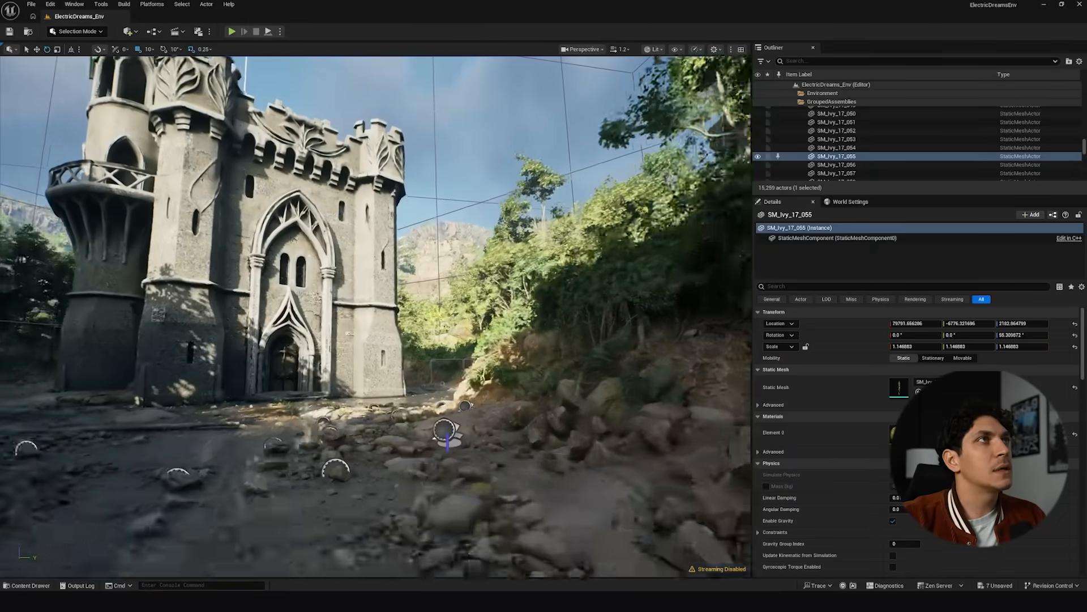
{"action": "key", "text": "s"}
{"action": "right_click_drag", "start_coordinate": [542, 416], "coordinate": [541, 416]}
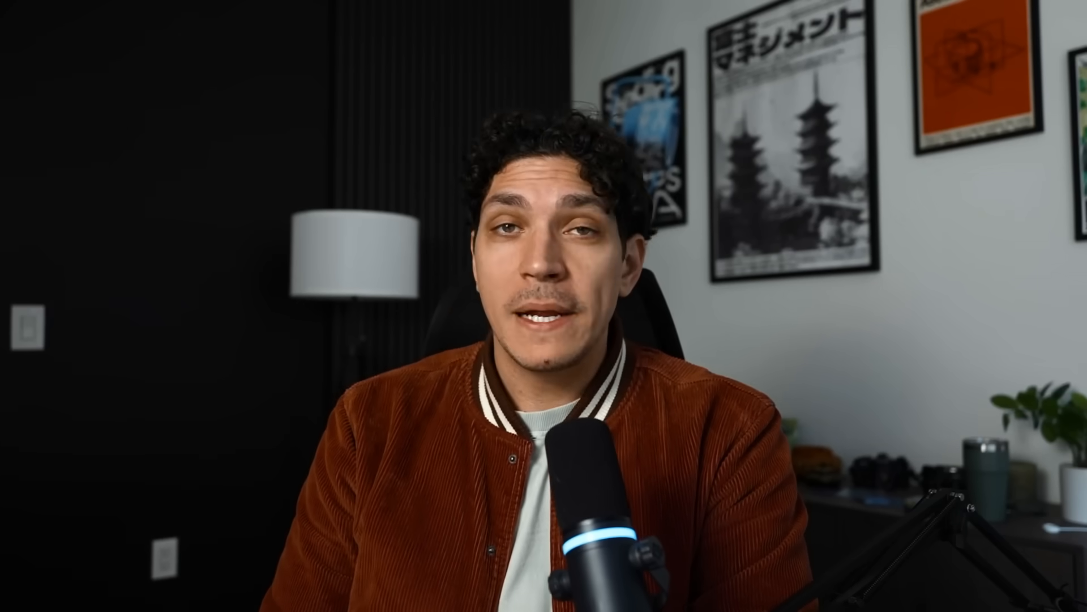